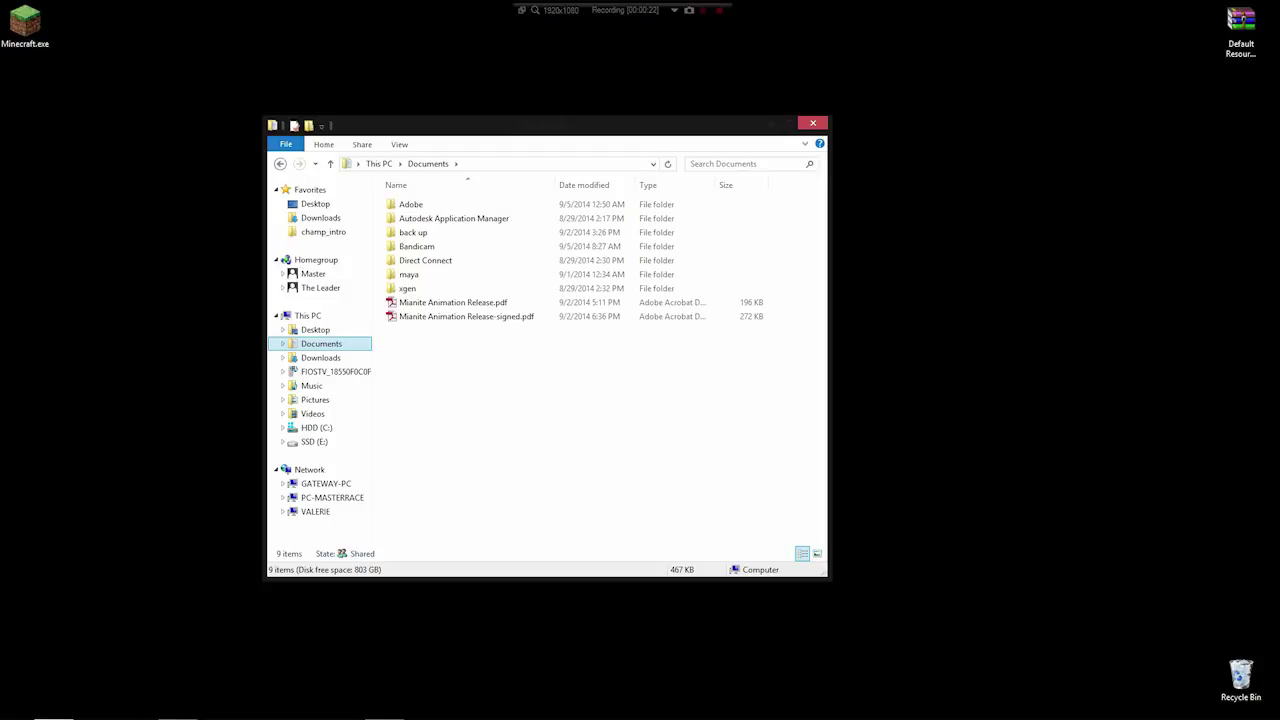
Go to %appdata% and open the .minecraft\assets\indexes folder
left_click(548, 164)
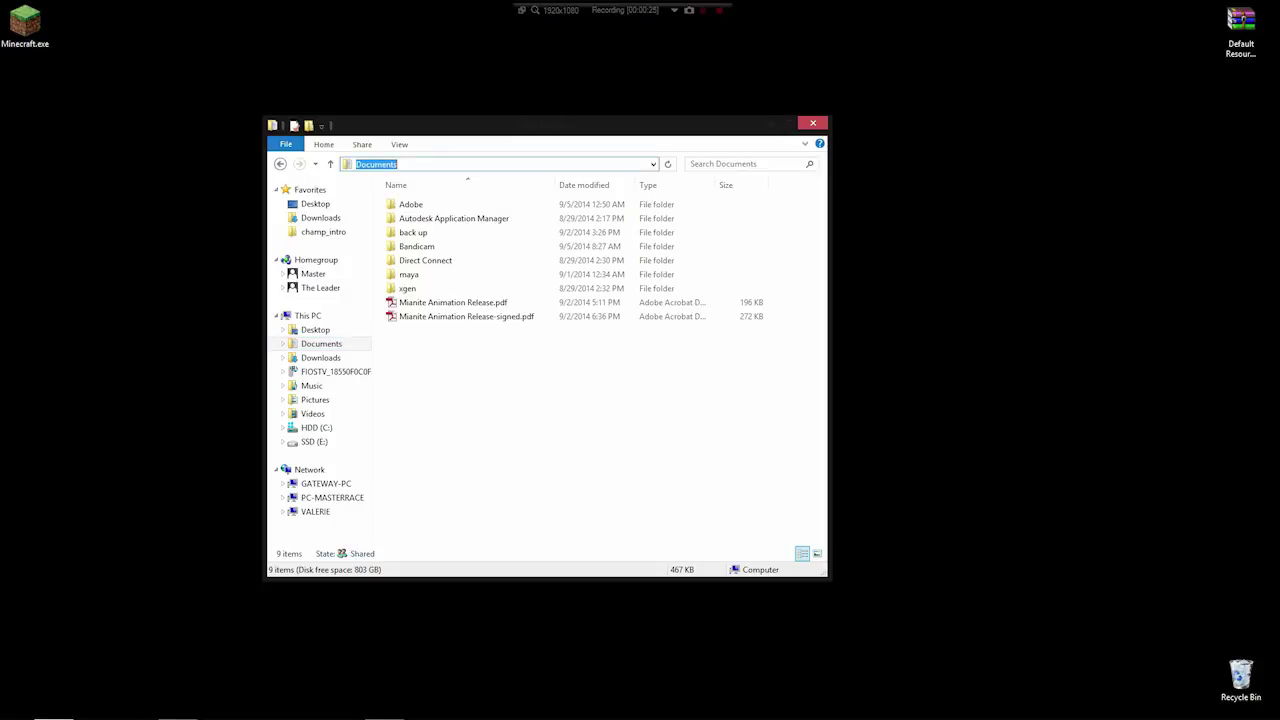
type("%appdata%")
key("Return")
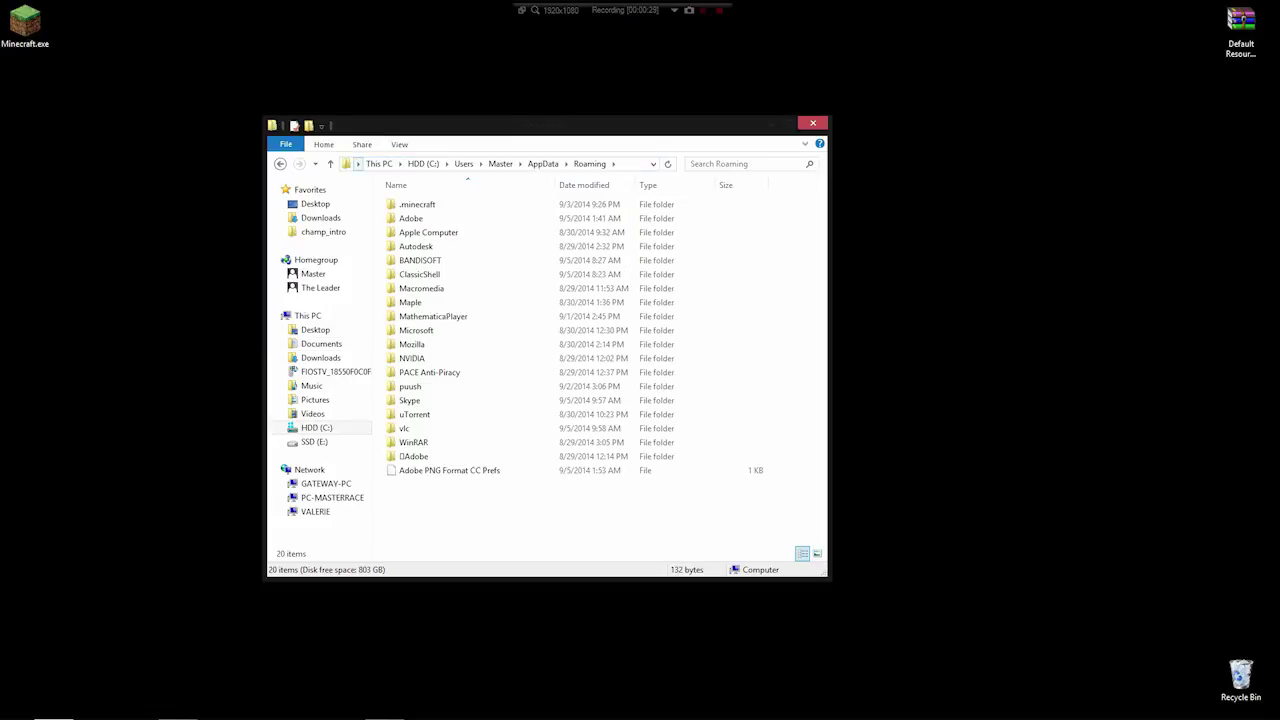
double_click(418, 204)
double_click(418, 204)
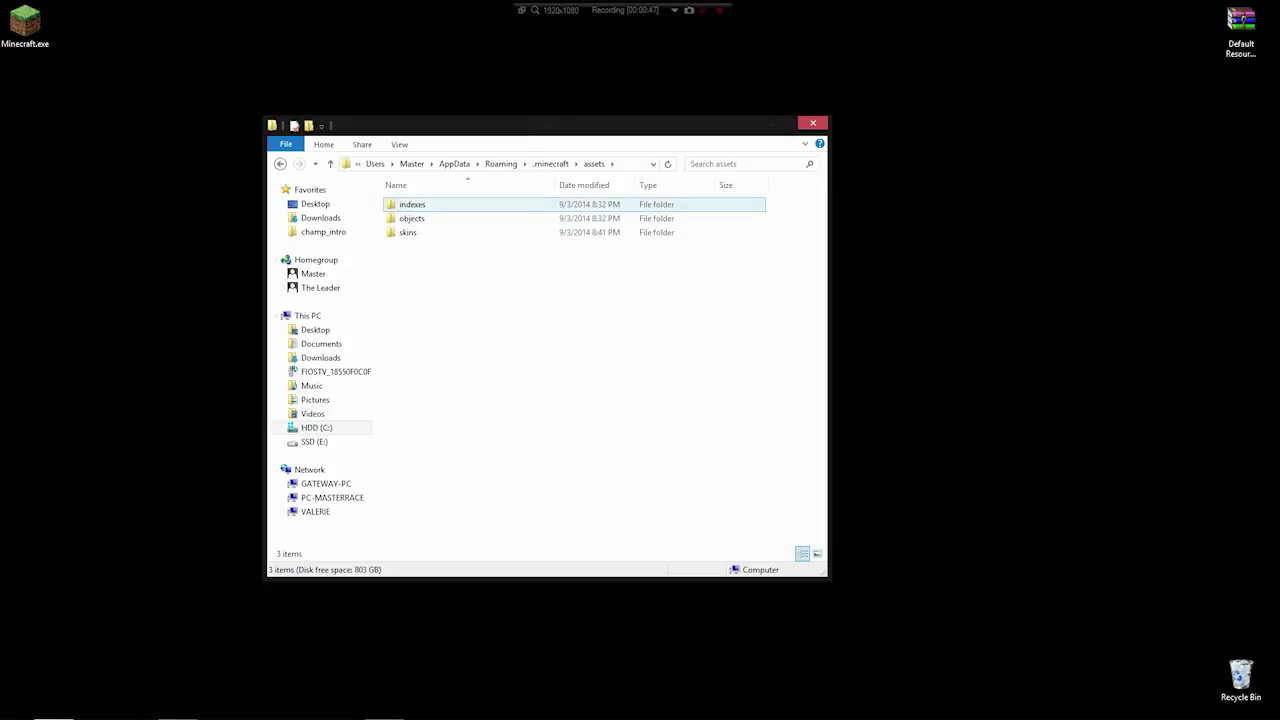
double_click(412, 204)
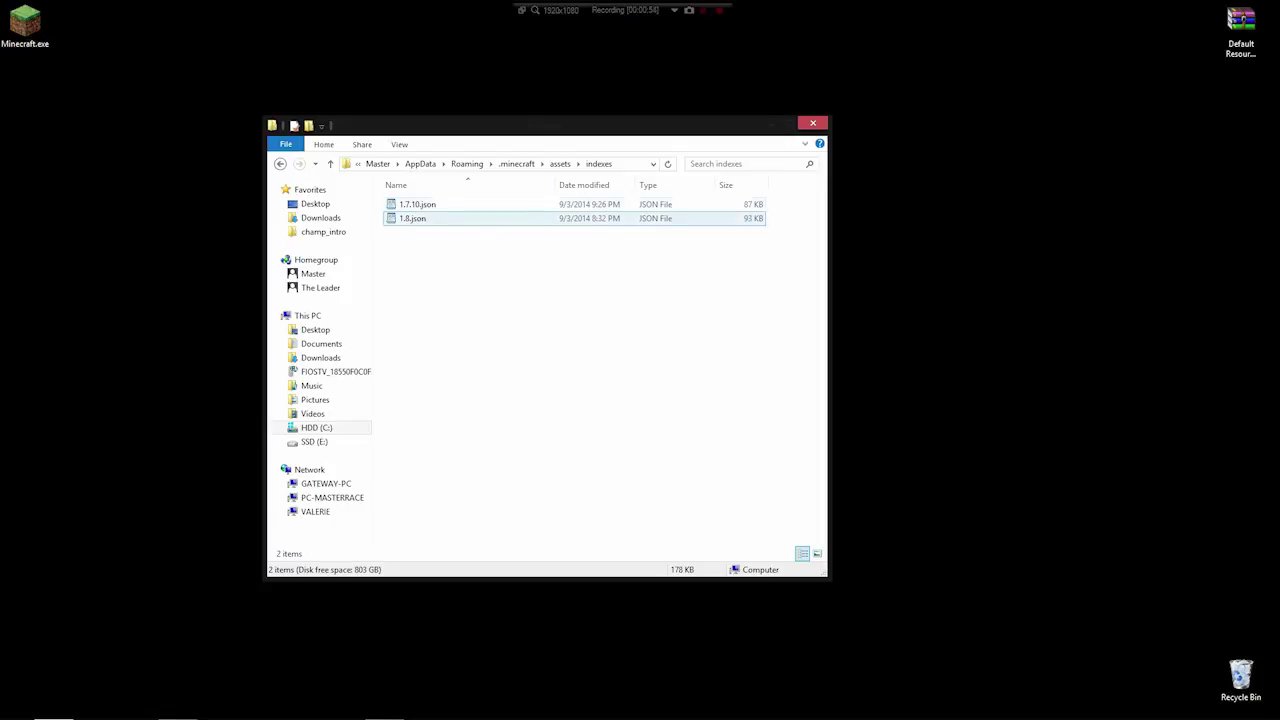
Open the 1.8.json index file in WordPad
left_click(412, 218)
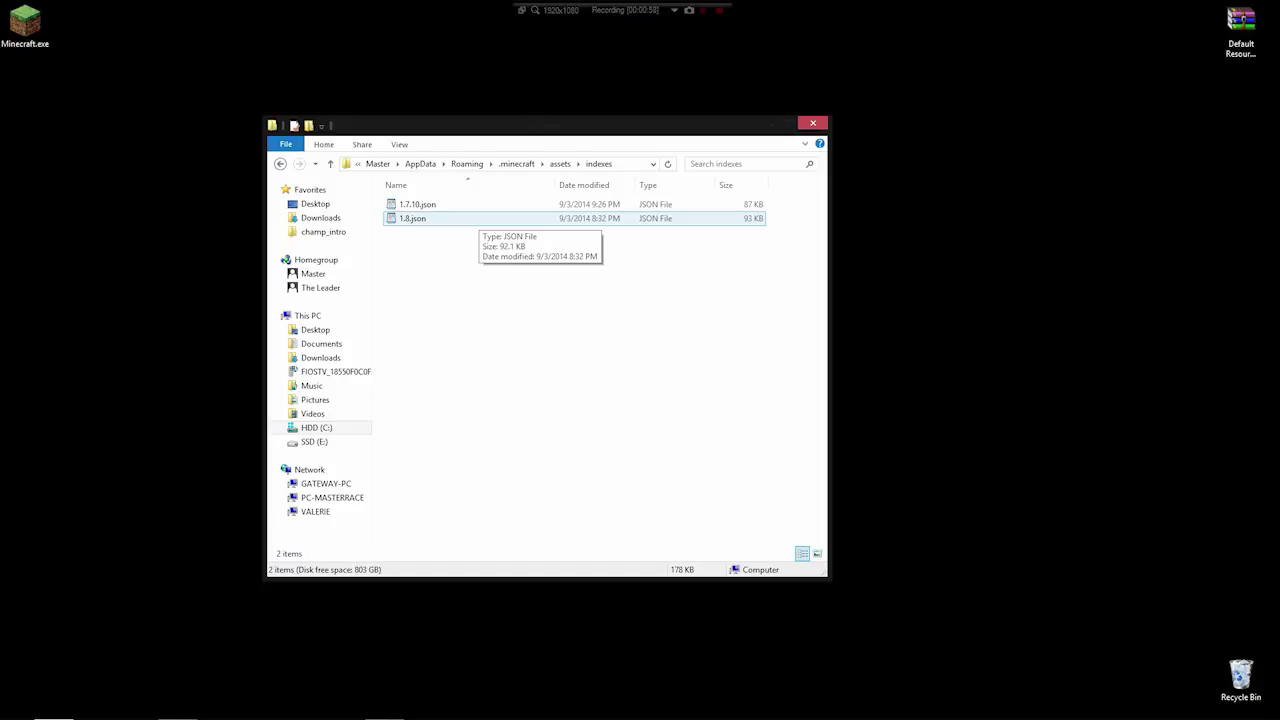
double_click(412, 218)
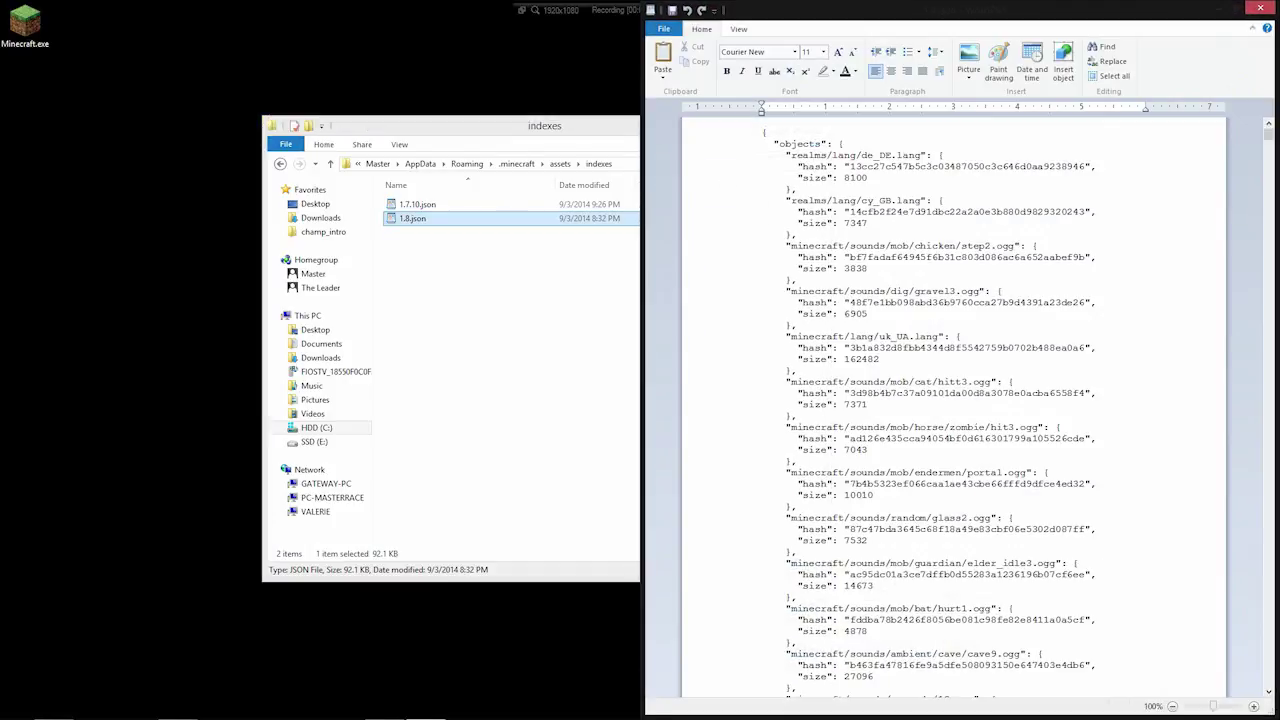
right_click(478, 219)
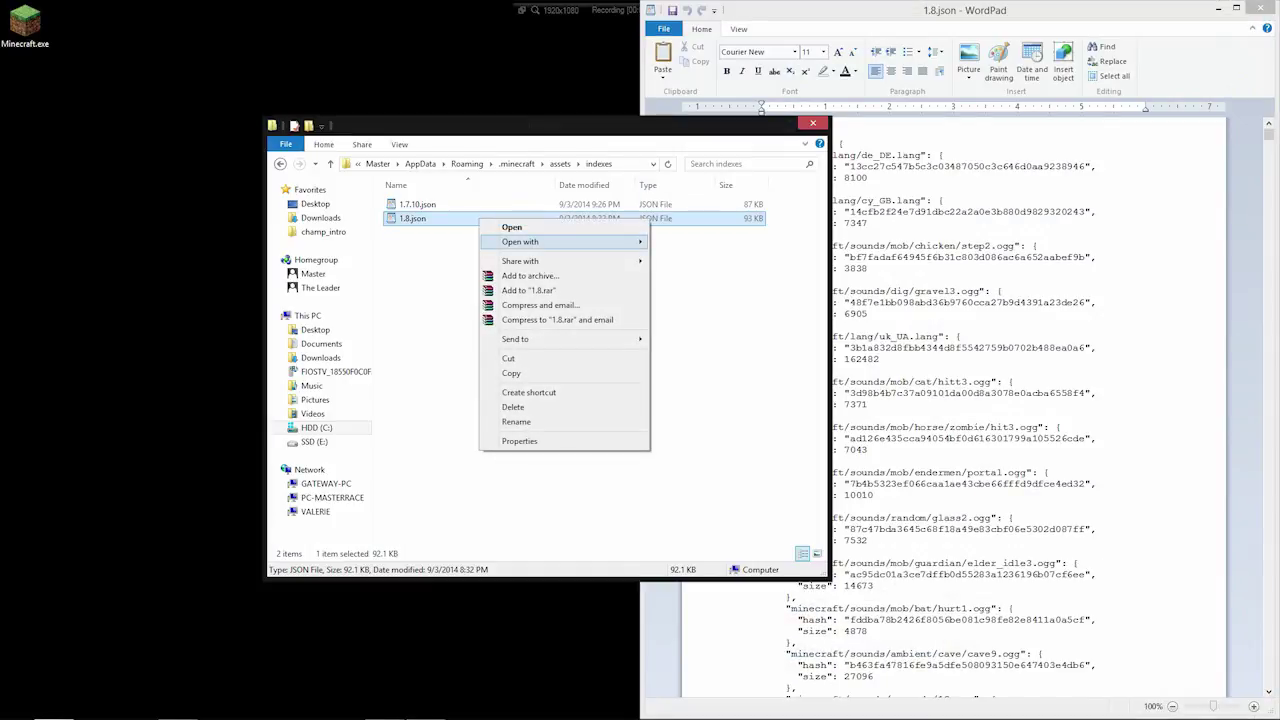
mouse_move(520, 241)
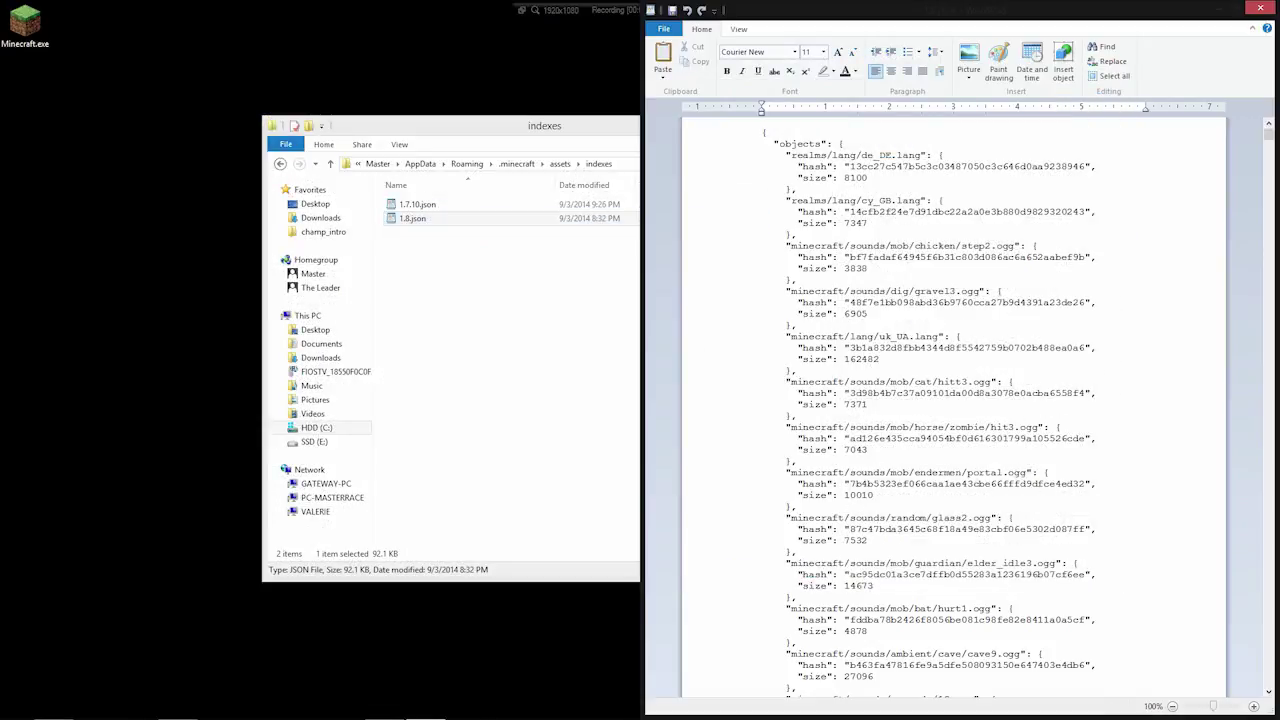
Examine how entries such as minecraft/sounds/mob/cat/hitt3.ogg pair a sound's file name with its hash and size
scroll(950, 400, "down", 3)
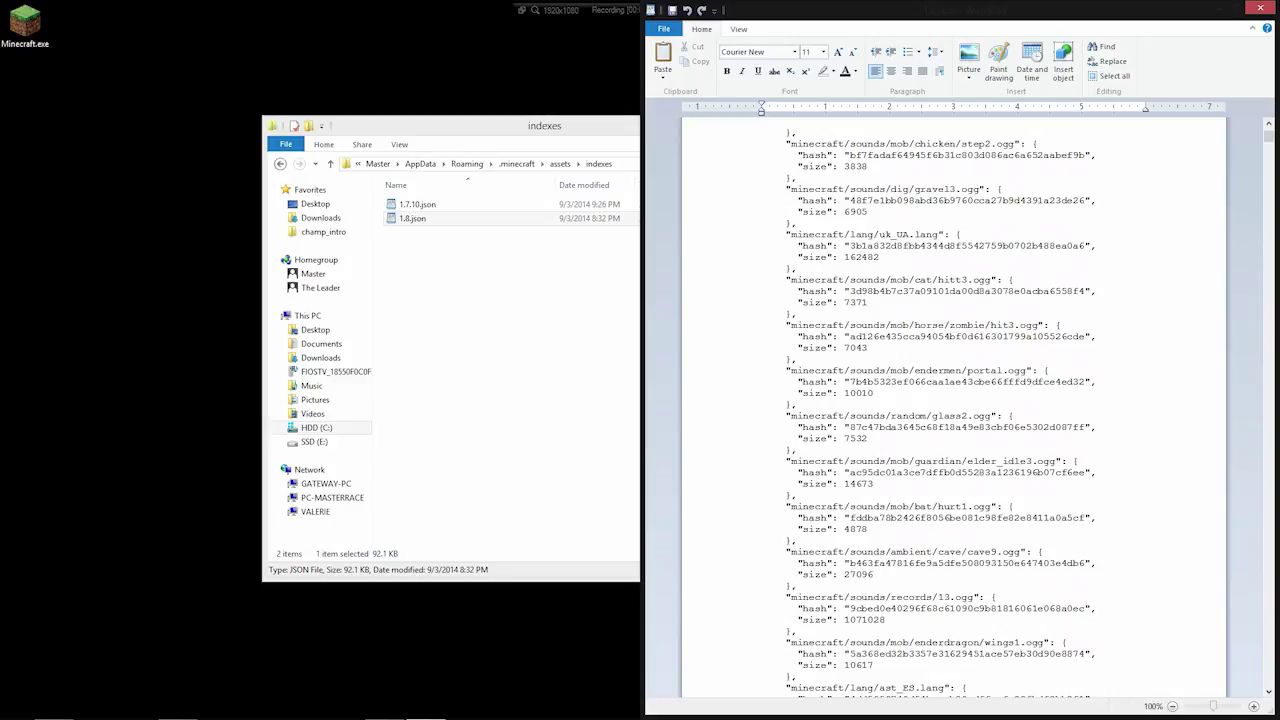
left_click_drag(791, 280, 992, 280)
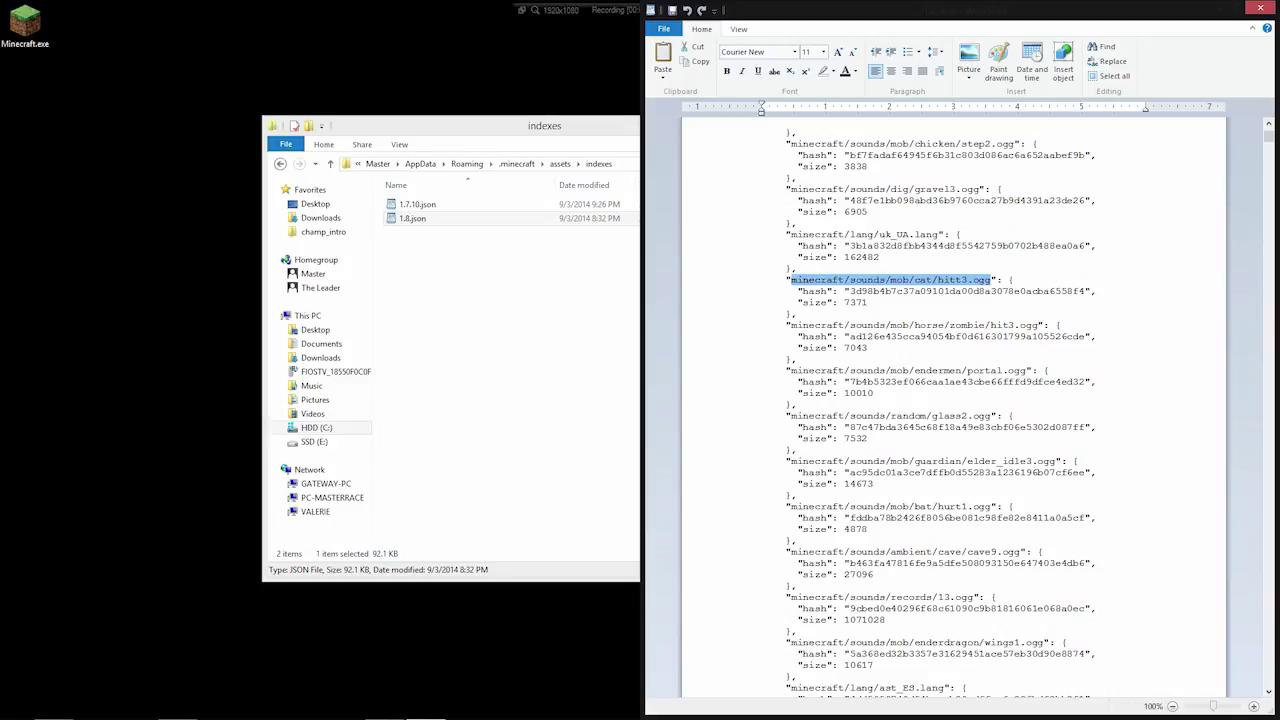
left_click(822, 291)
left_click_drag(860, 291, 932, 291)
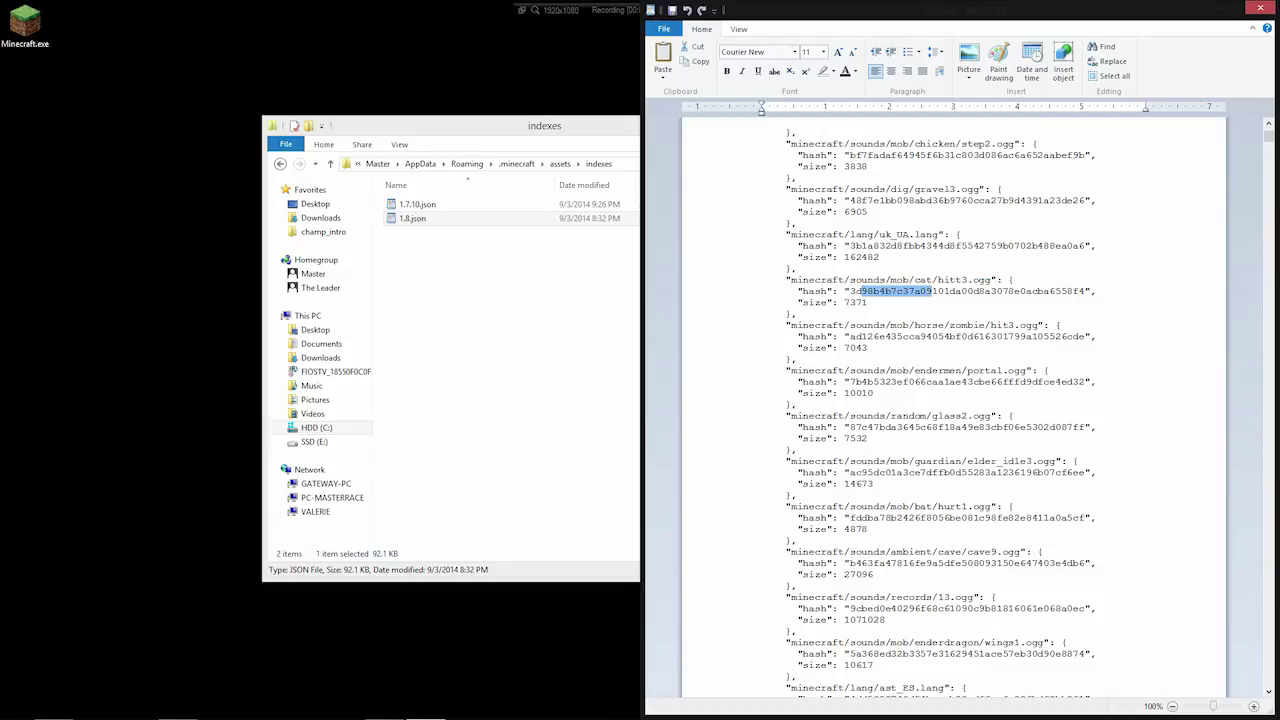
left_click(866, 302)
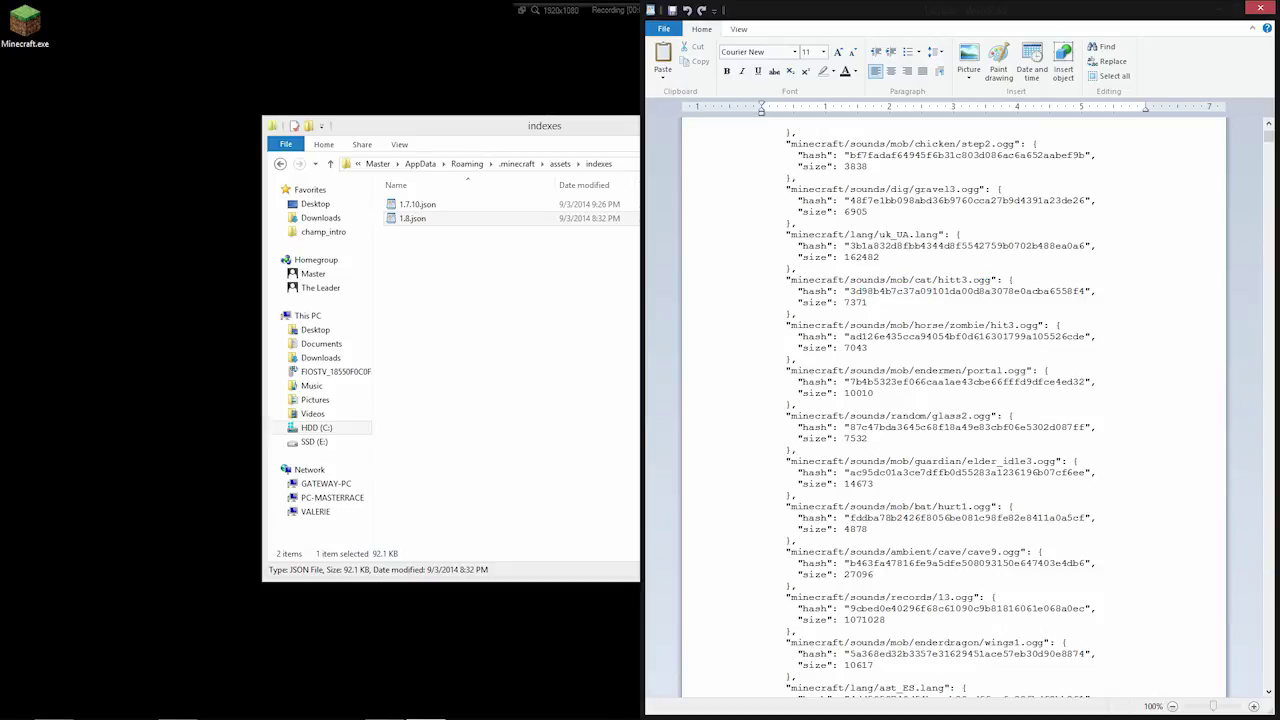
left_click_drag(938, 280, 992, 280)
left_click(850, 291)
left_click_drag(850, 291, 868, 302)
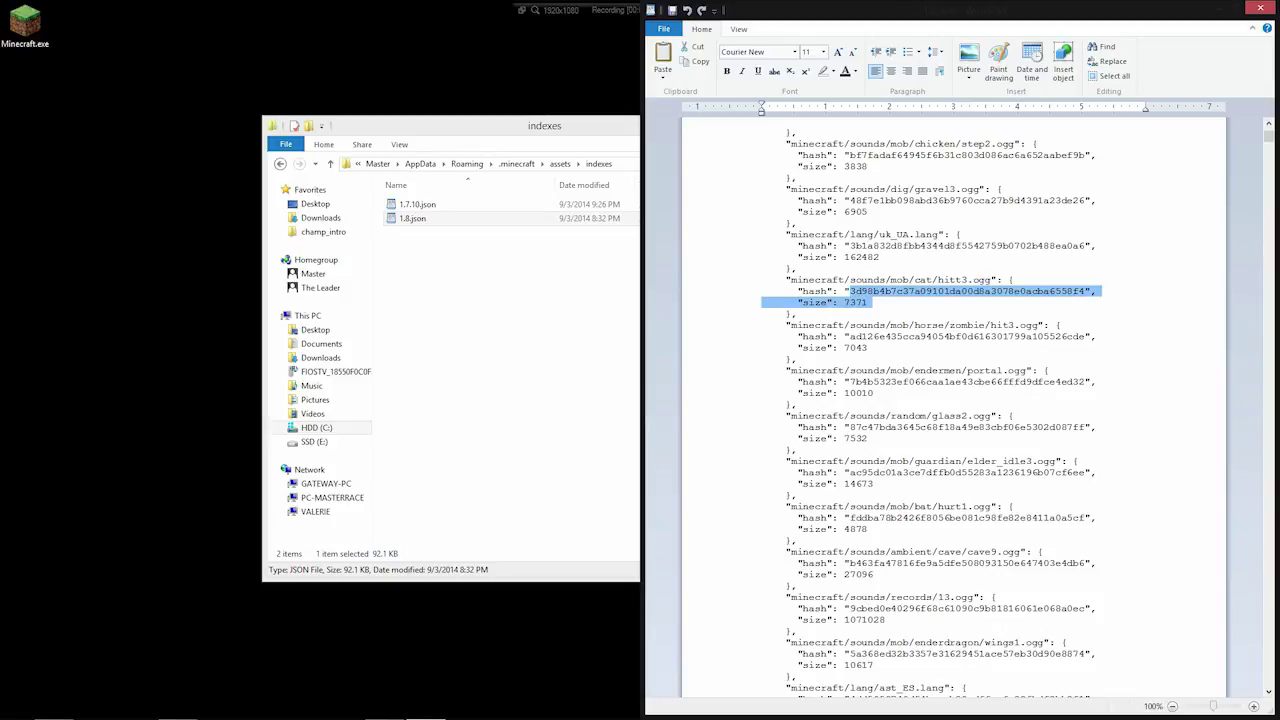
left_click(868, 302)
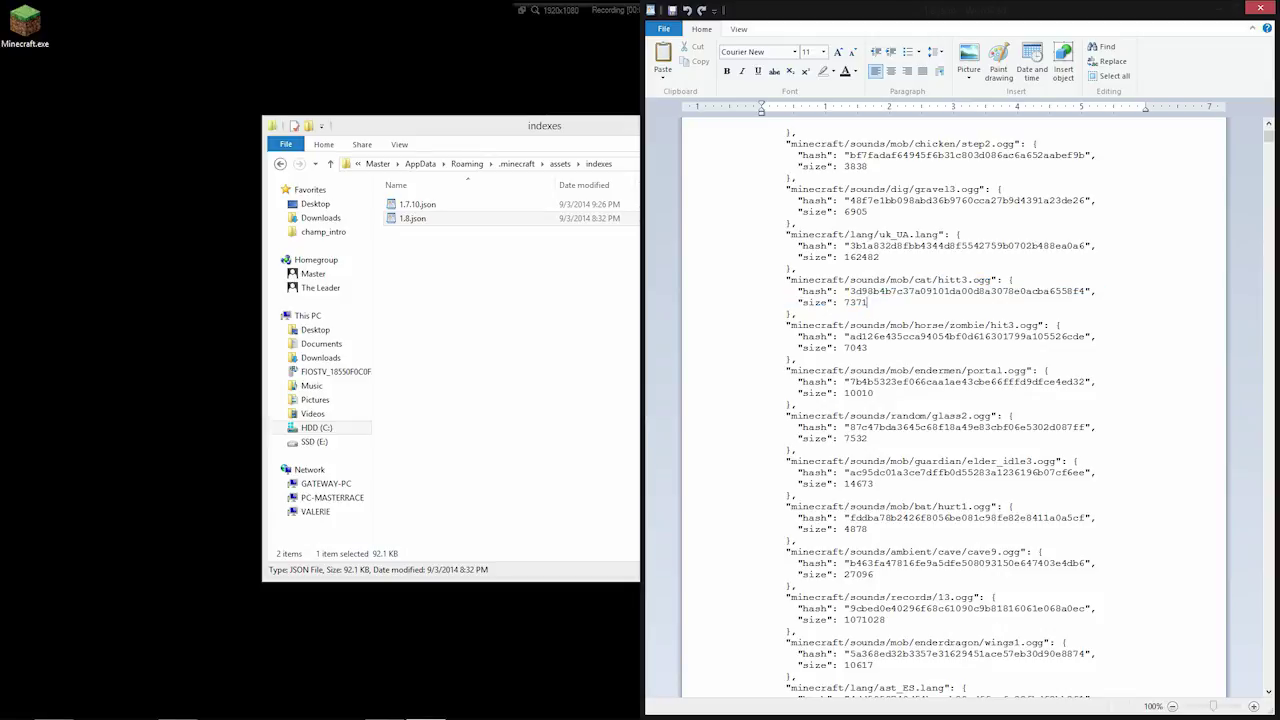
scroll(950, 400, "down", 2)
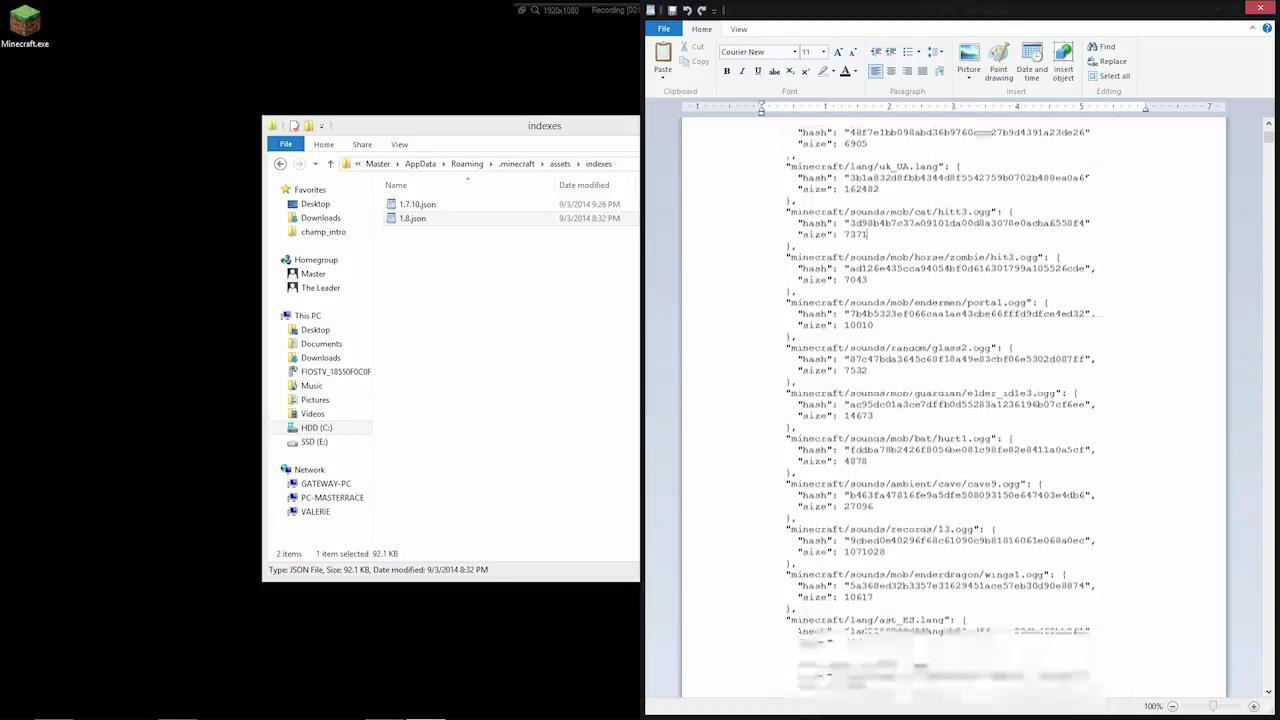
scroll(932, 177, "down", 4)
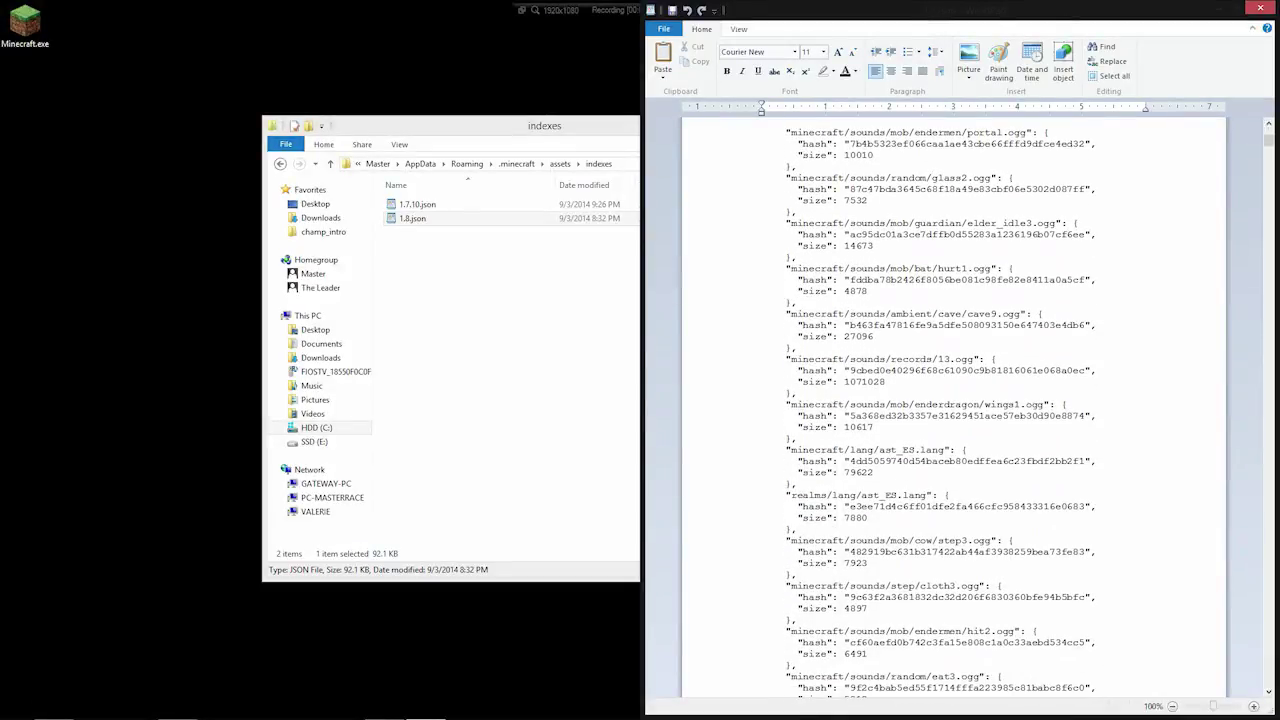
Find calm1 in the index file and highlight the first four characters of its hash, 50a5
key("ctrl+f")
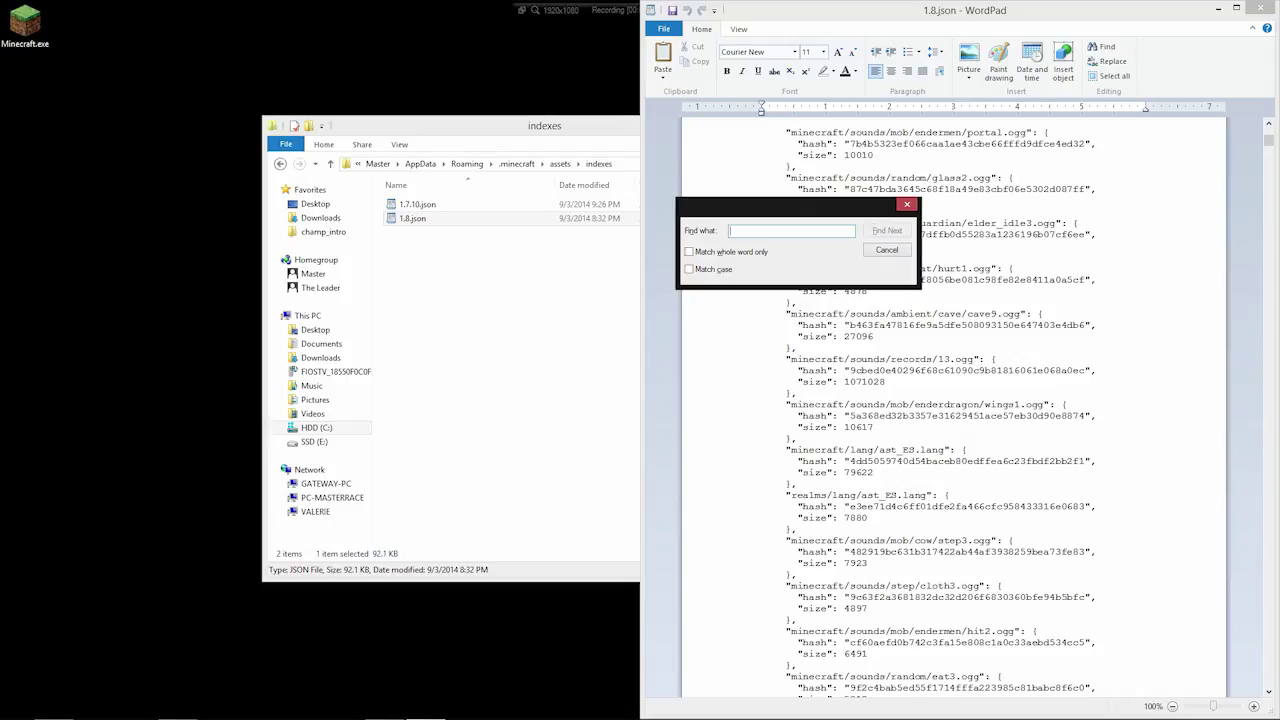
type("calm1")
key("Return")
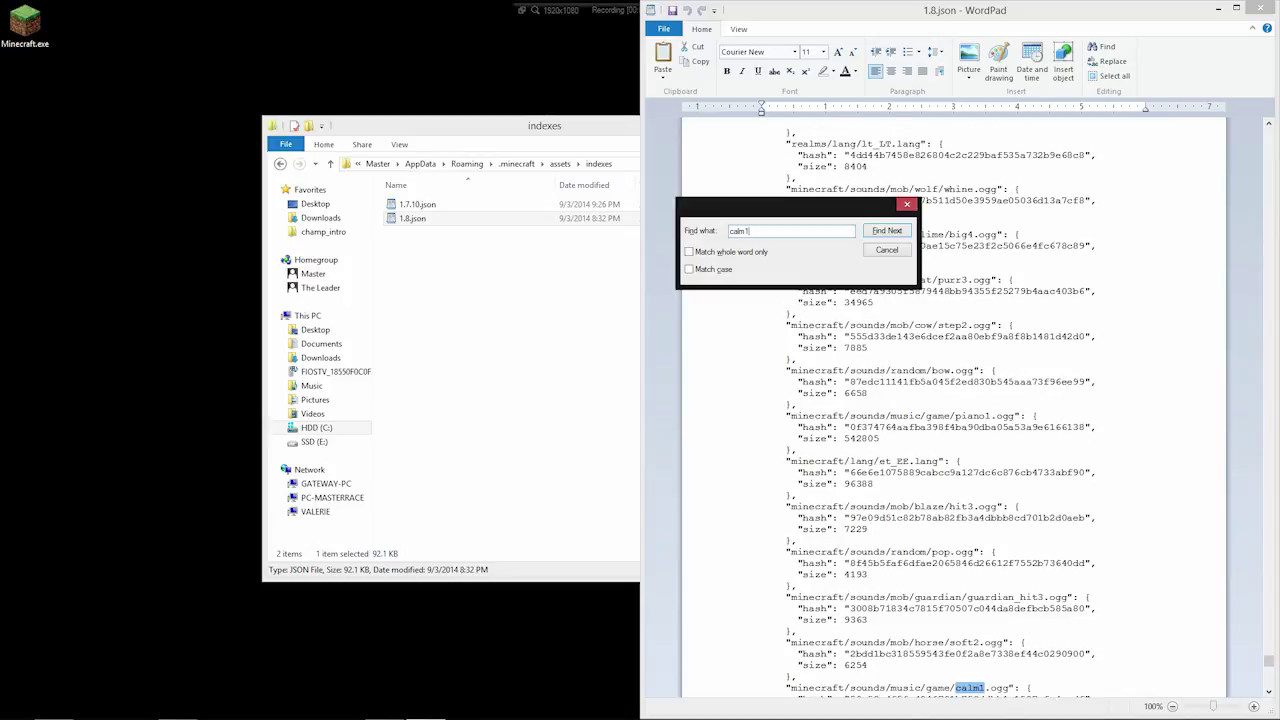
left_click(907, 204)
scroll(938, 414, "down", 6)
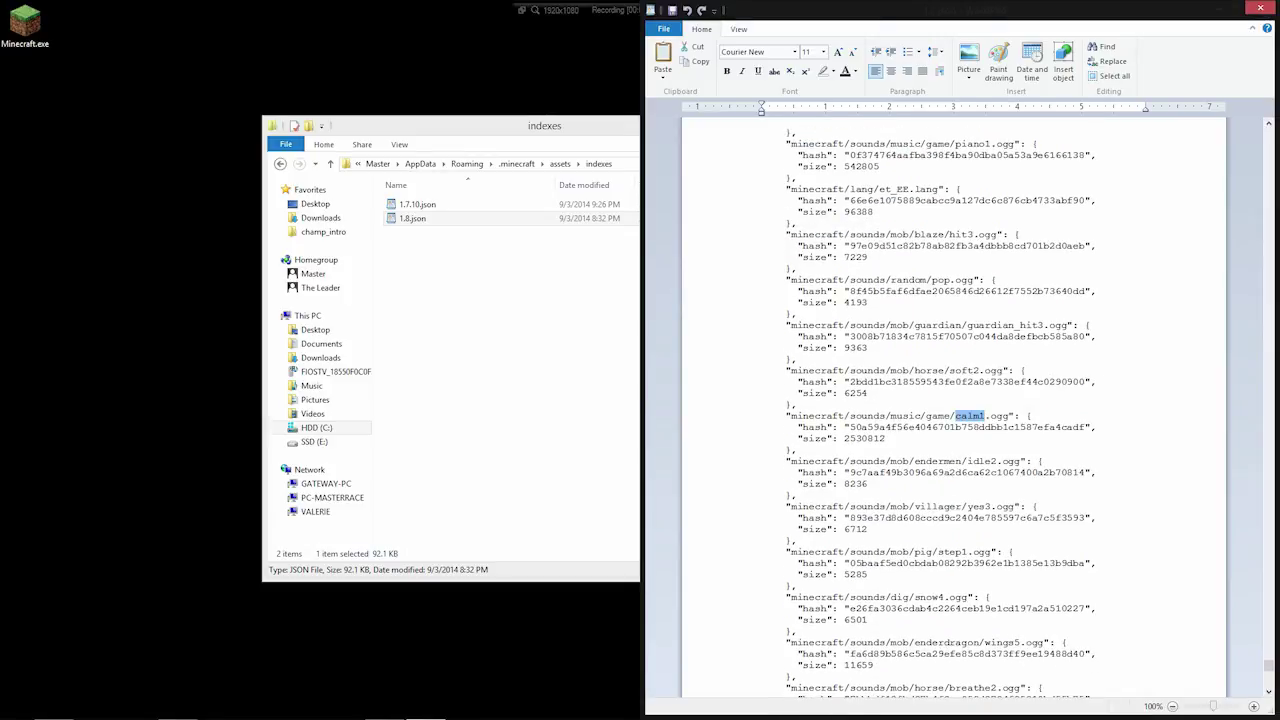
left_click(856, 427)
left_click_drag(850, 427, 874, 427)
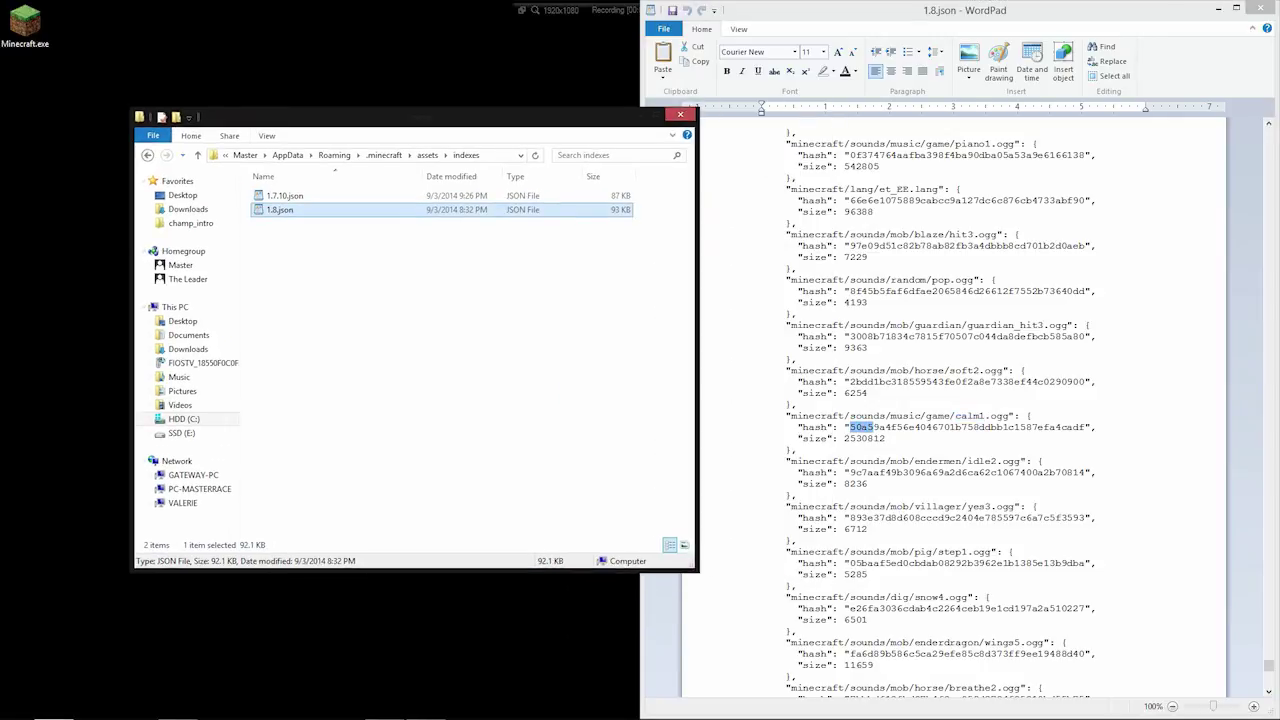
Open the .minecraft\assets\objects folder and check the hash-named file inside its 3c subfolder
double_click(280, 210)
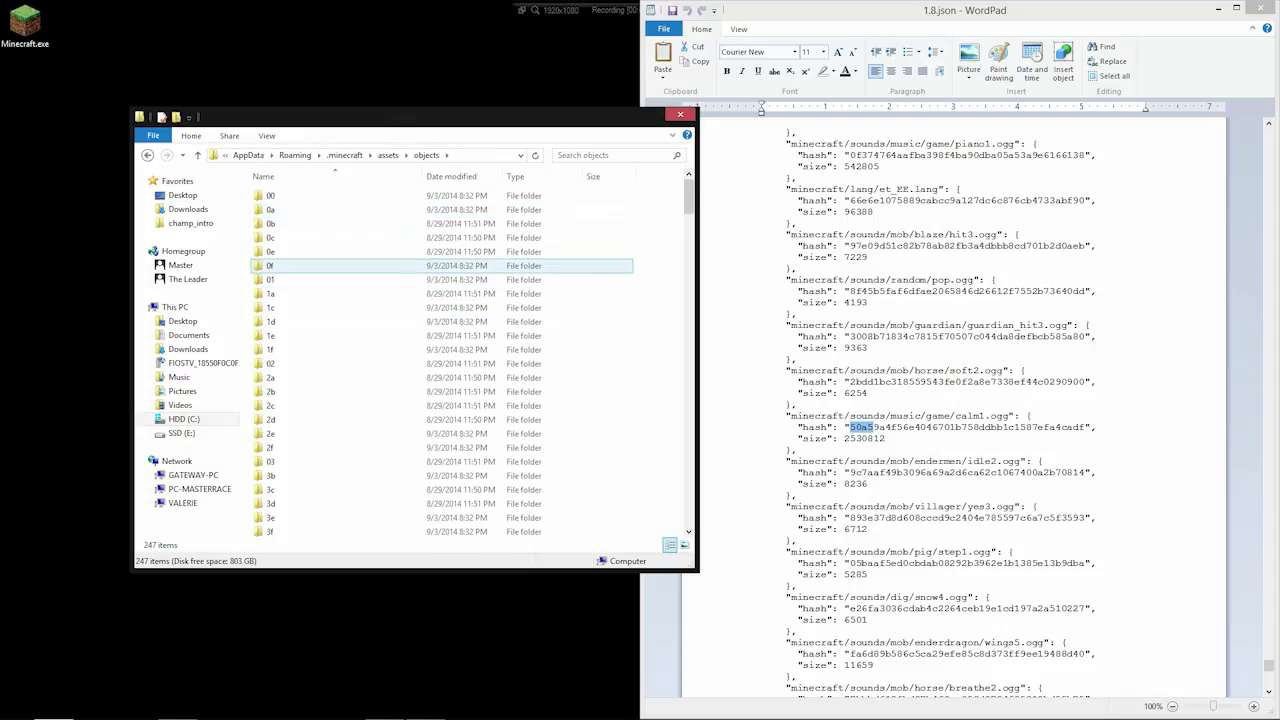
scroll(440, 265, "down", 3)
double_click(290, 375)
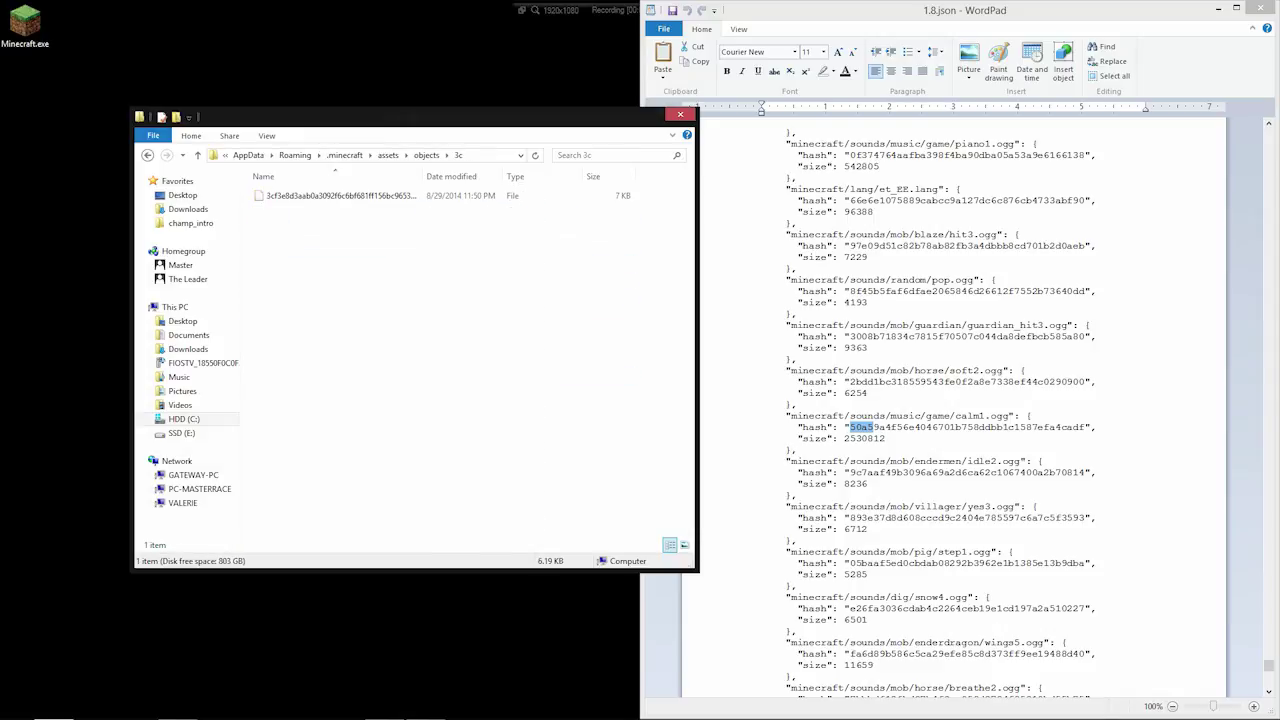
left_click(340, 196)
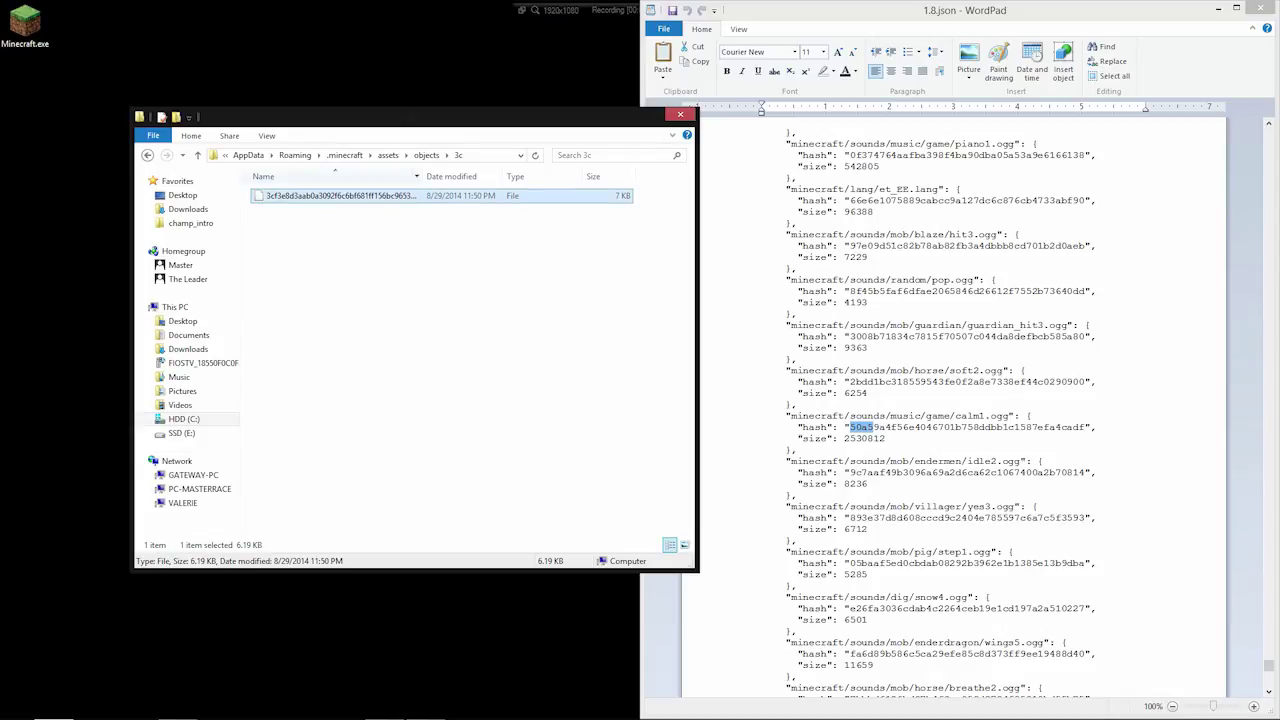
left_click(147, 155)
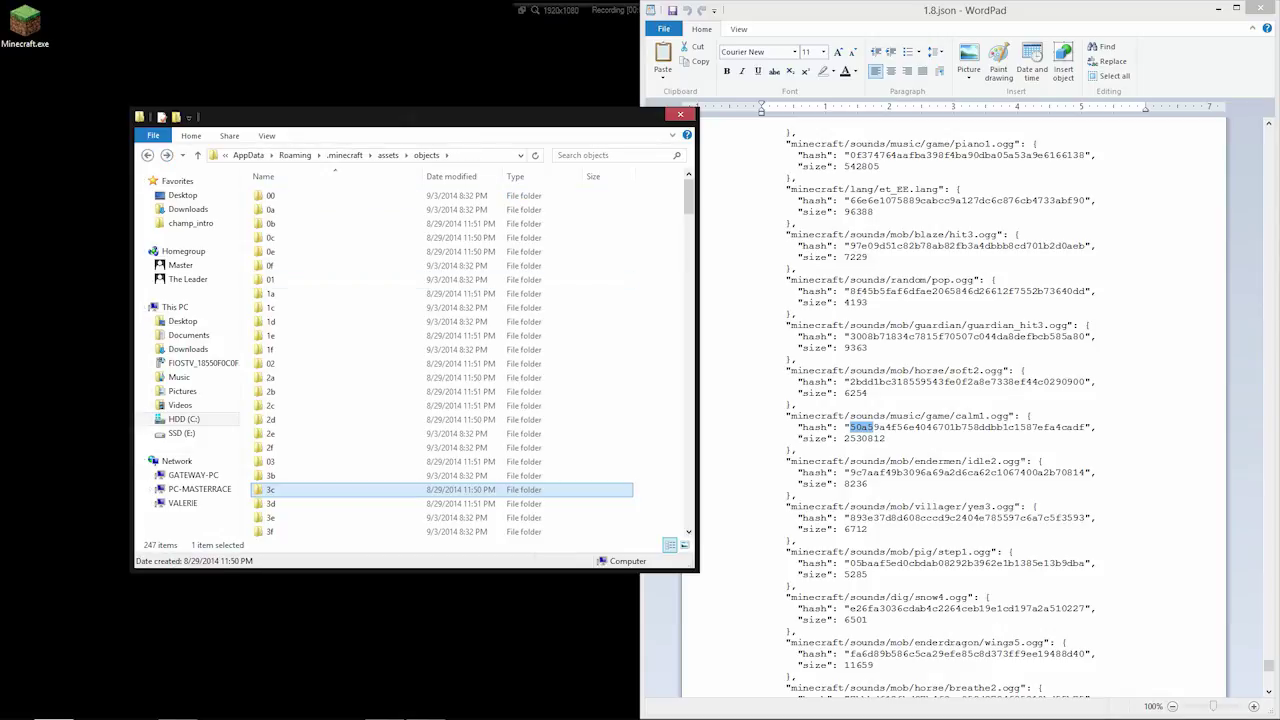
Search the objects folder for 50a5 and select the file matching the calm1 hash
left_click(861, 427)
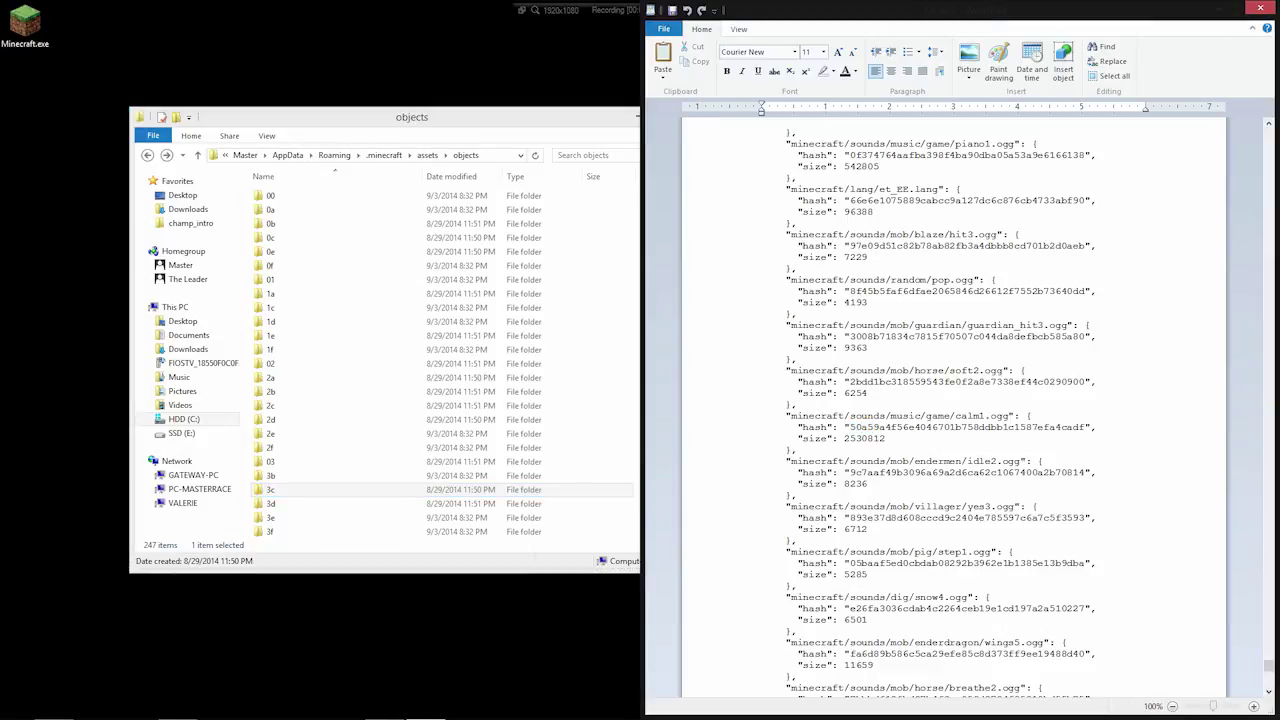
left_click(597, 155)
type("50a5")
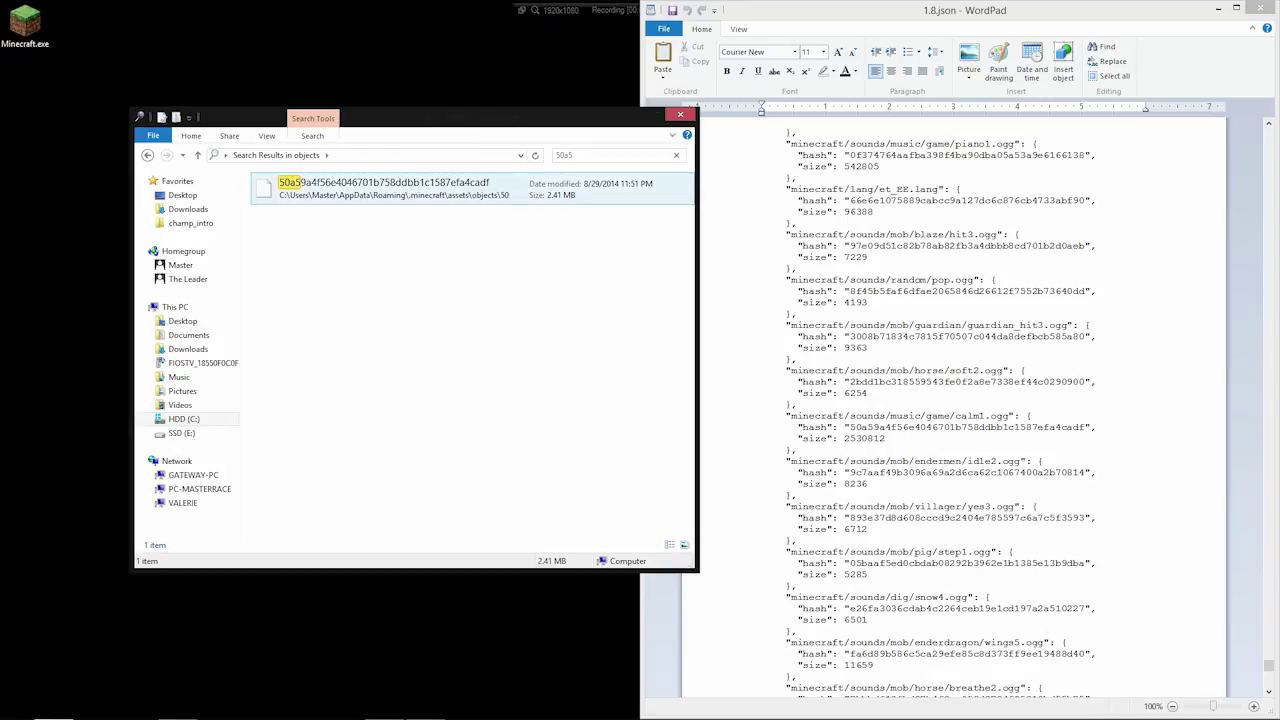
left_click(400, 189)
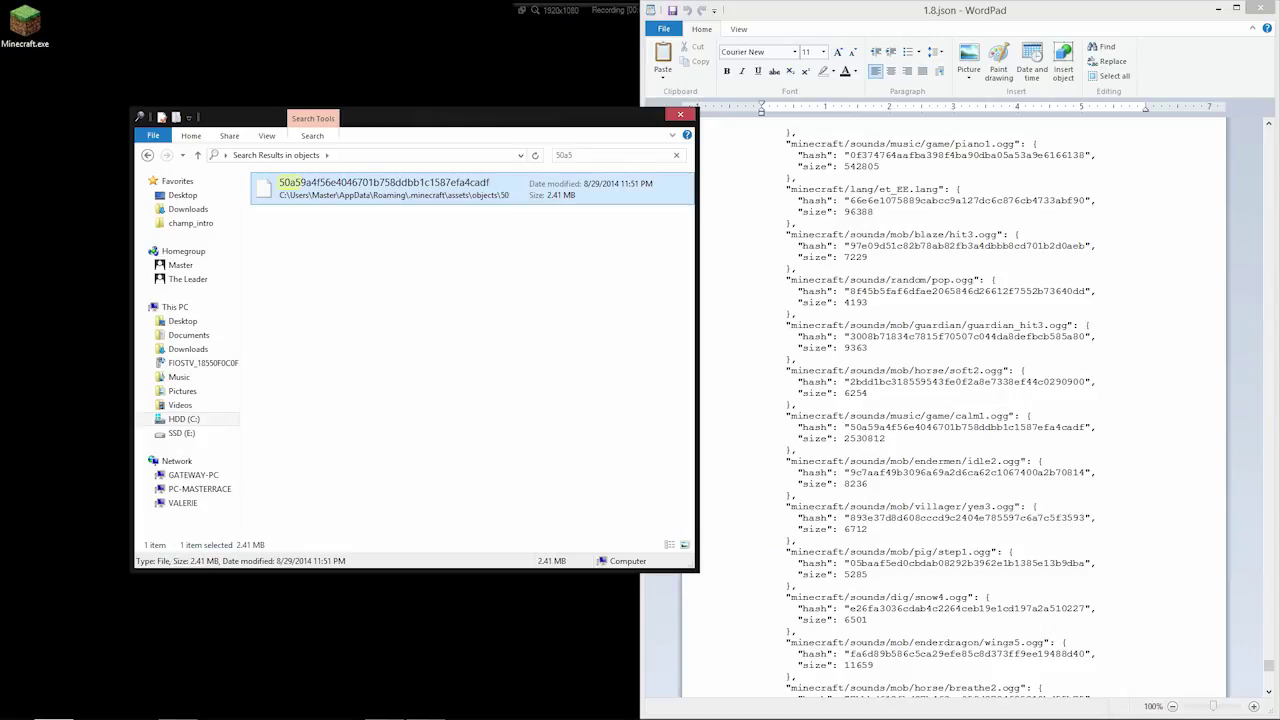
Open the 50a5 hash file with VLC media player, skip to about 2:10, and pause playback
right_click(411, 186)
left_click(453, 194)
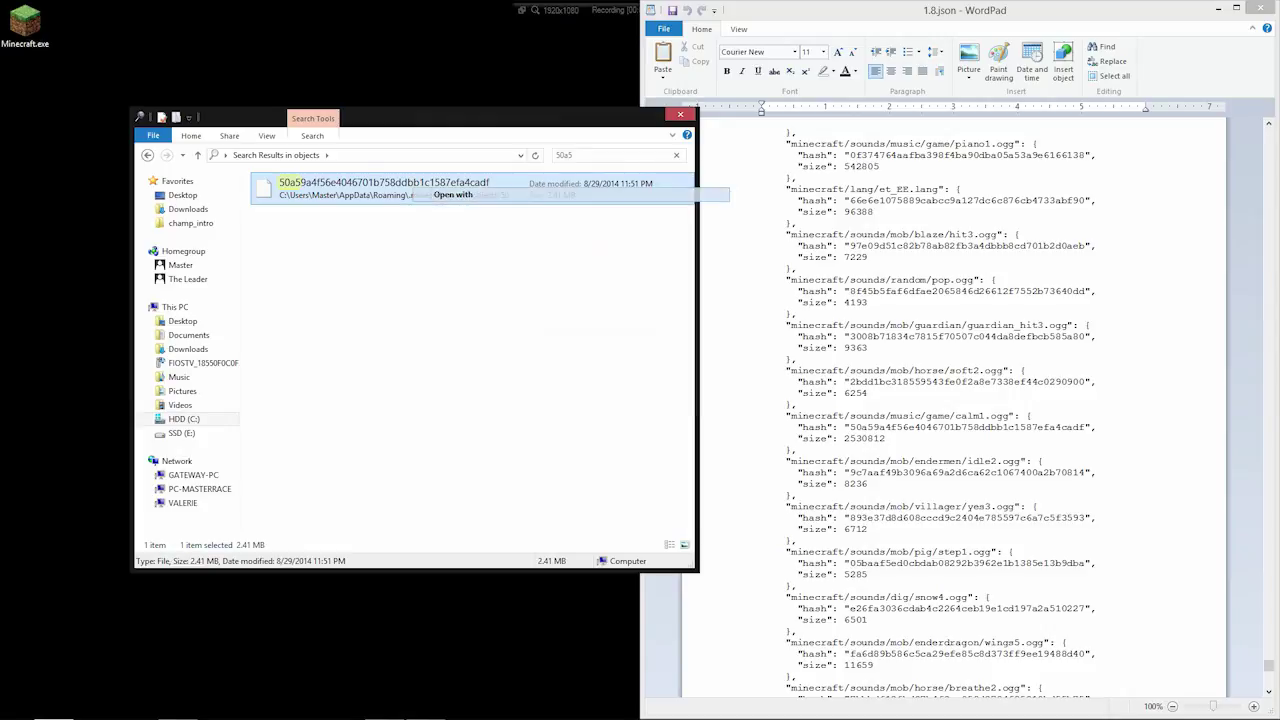
scroll(600, 390, "down", 3)
left_click(591, 390)
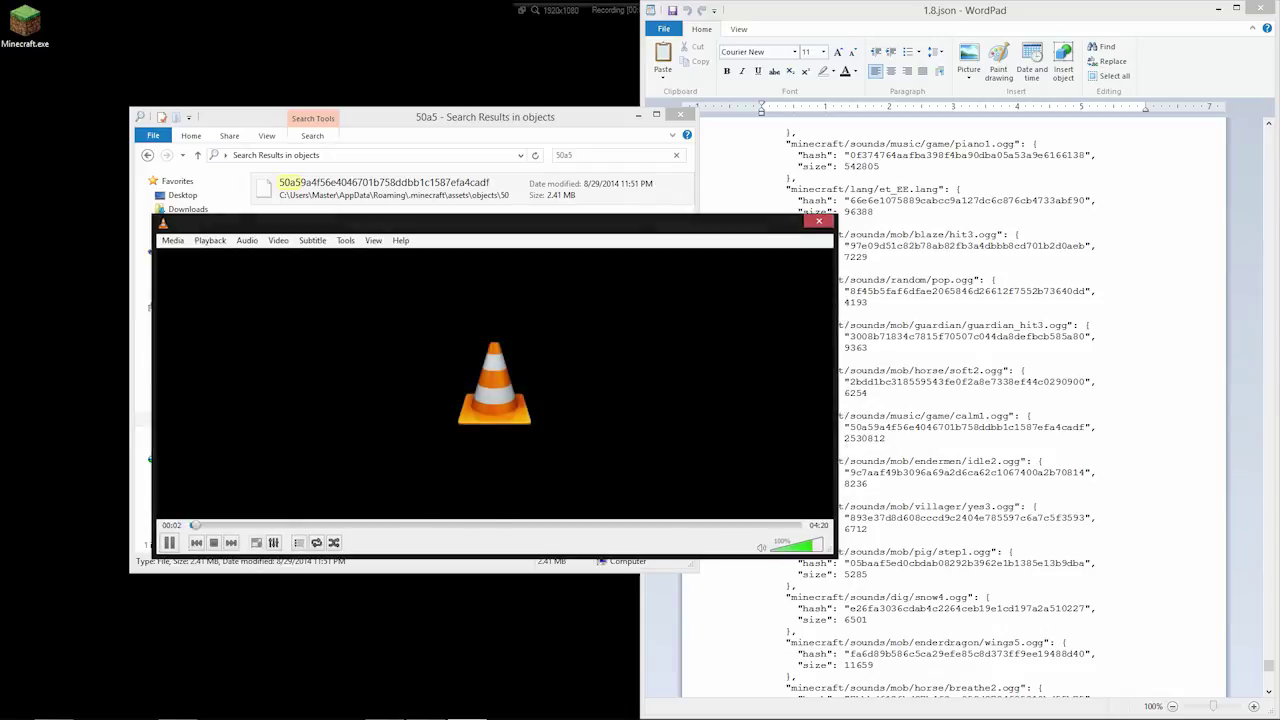
left_click(488, 524)
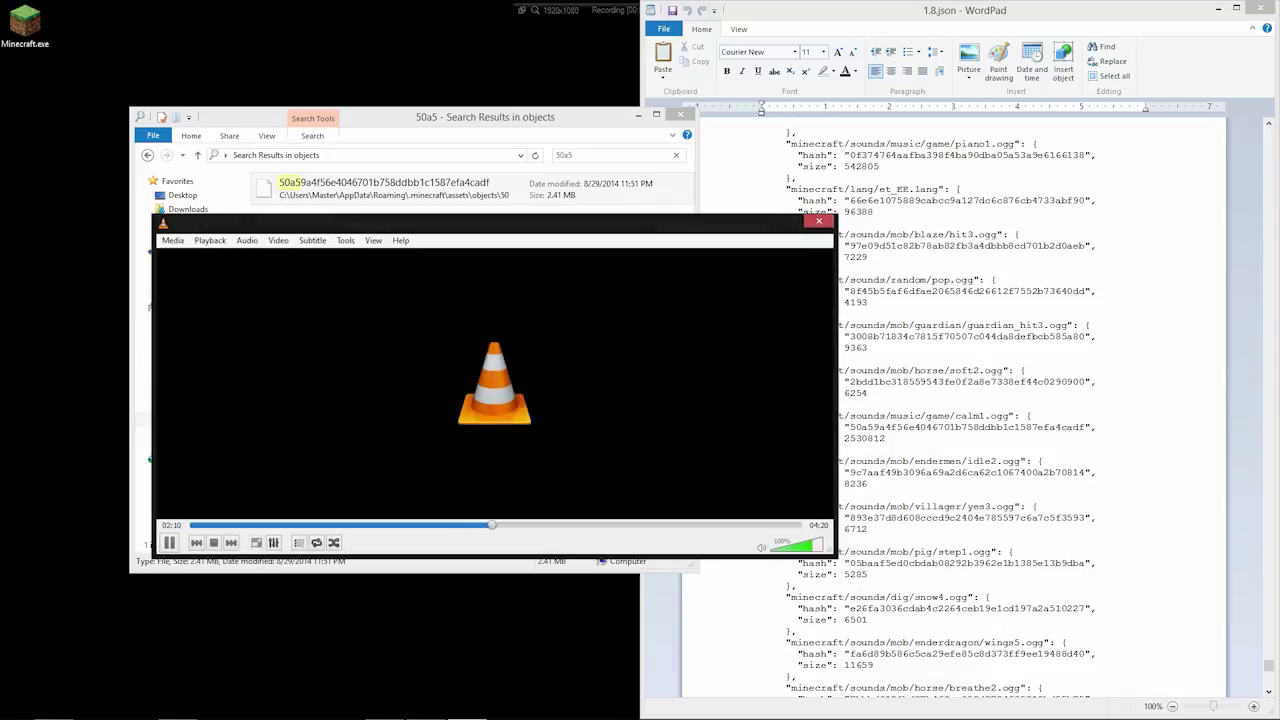
key("space")
left_click(380, 188)
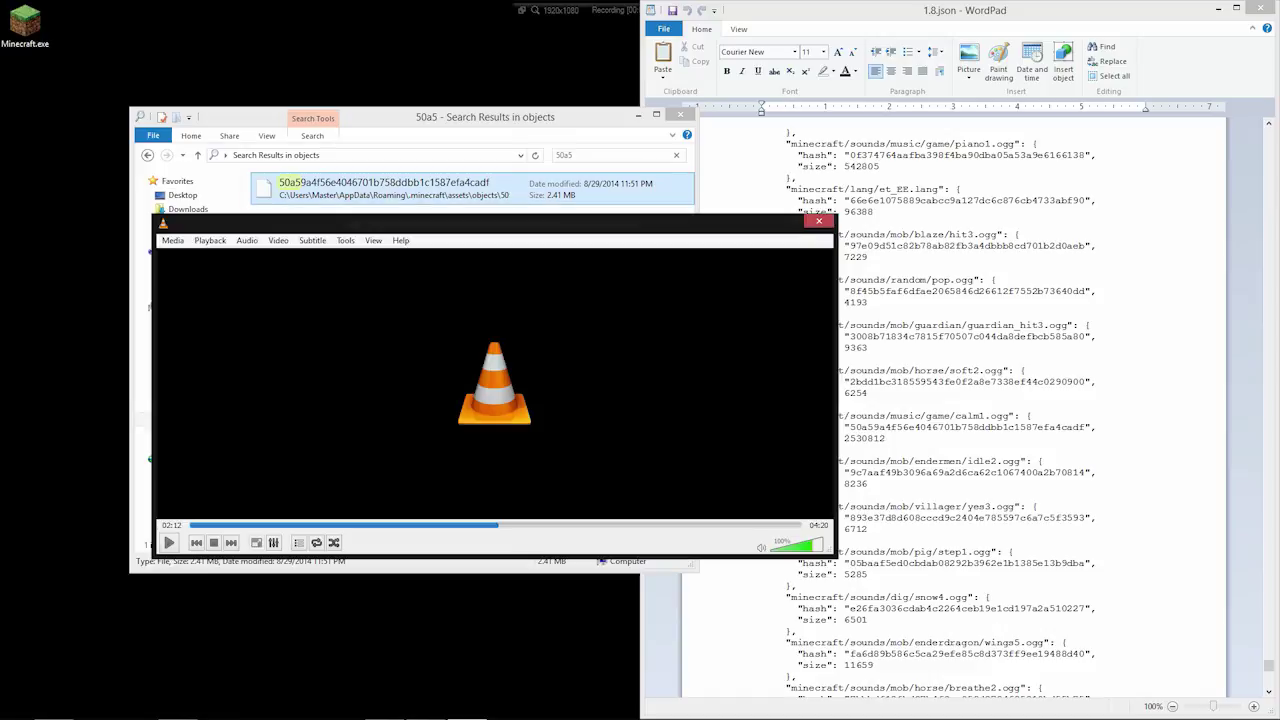
Open VLC's Convert / Save dialog and add the 50a5 hash file from the search results as the source
left_click(173, 241)
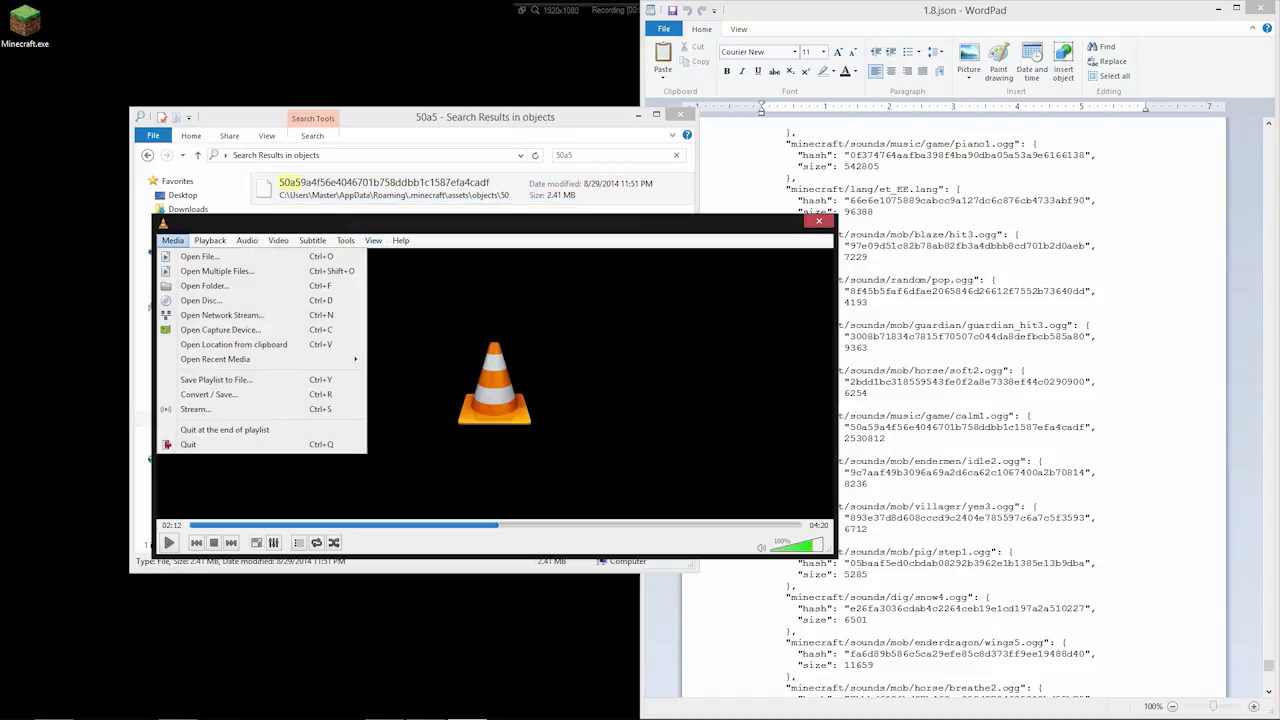
mouse_move(345, 241)
key("Right")
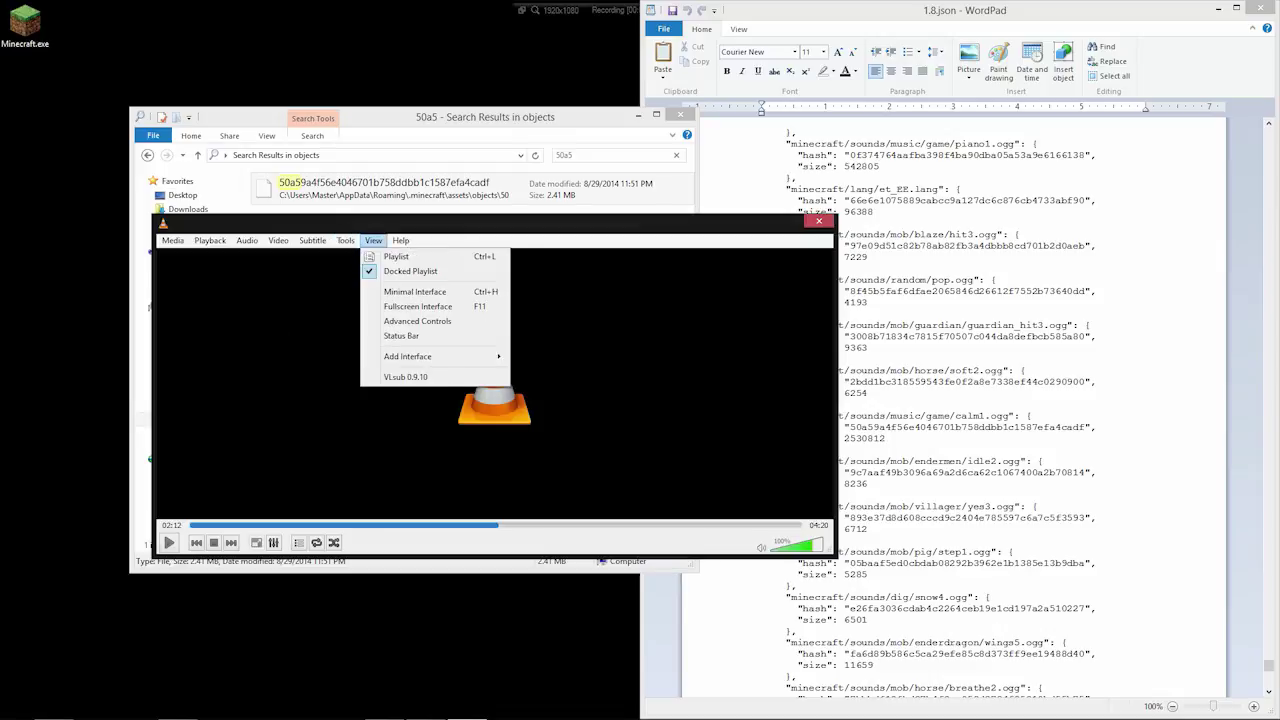
key("Right")
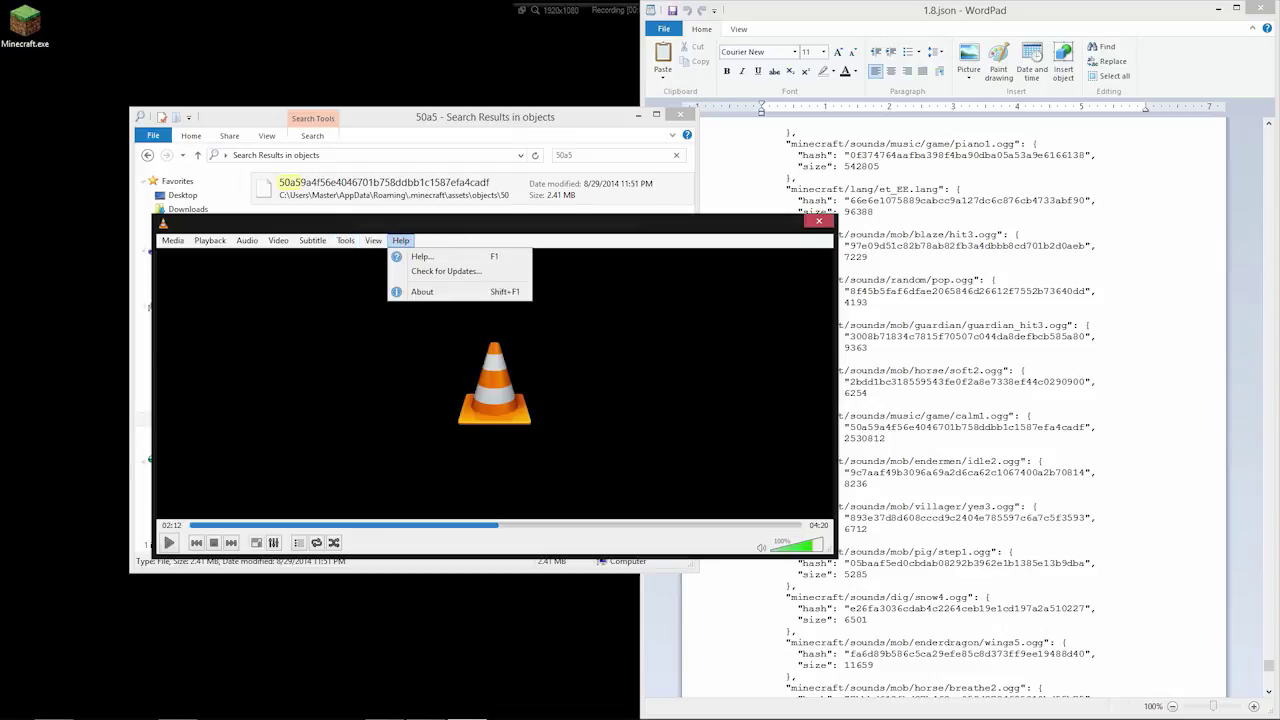
key("Right")
key("Down")
key("Down")
key("Down")
key("Down")
key("Down")
key("Down")
key("Down")
key("Down")
key("Down")
key("Down")
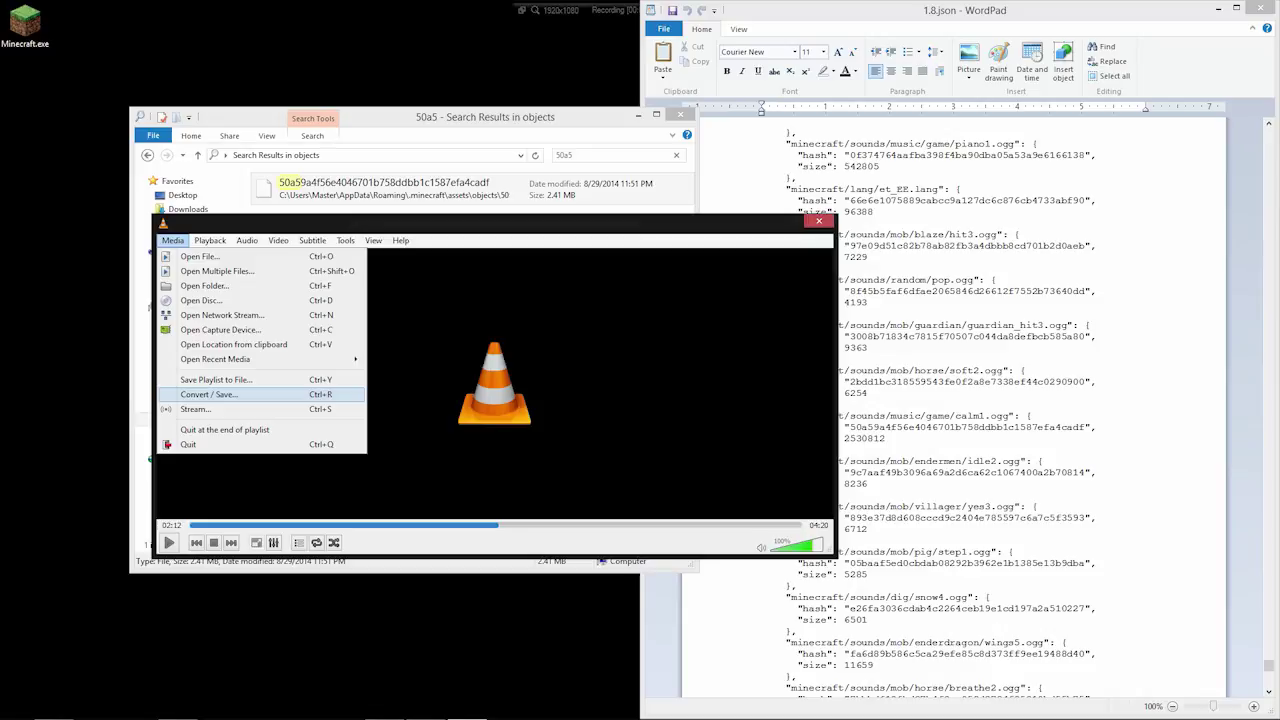
key("Return")
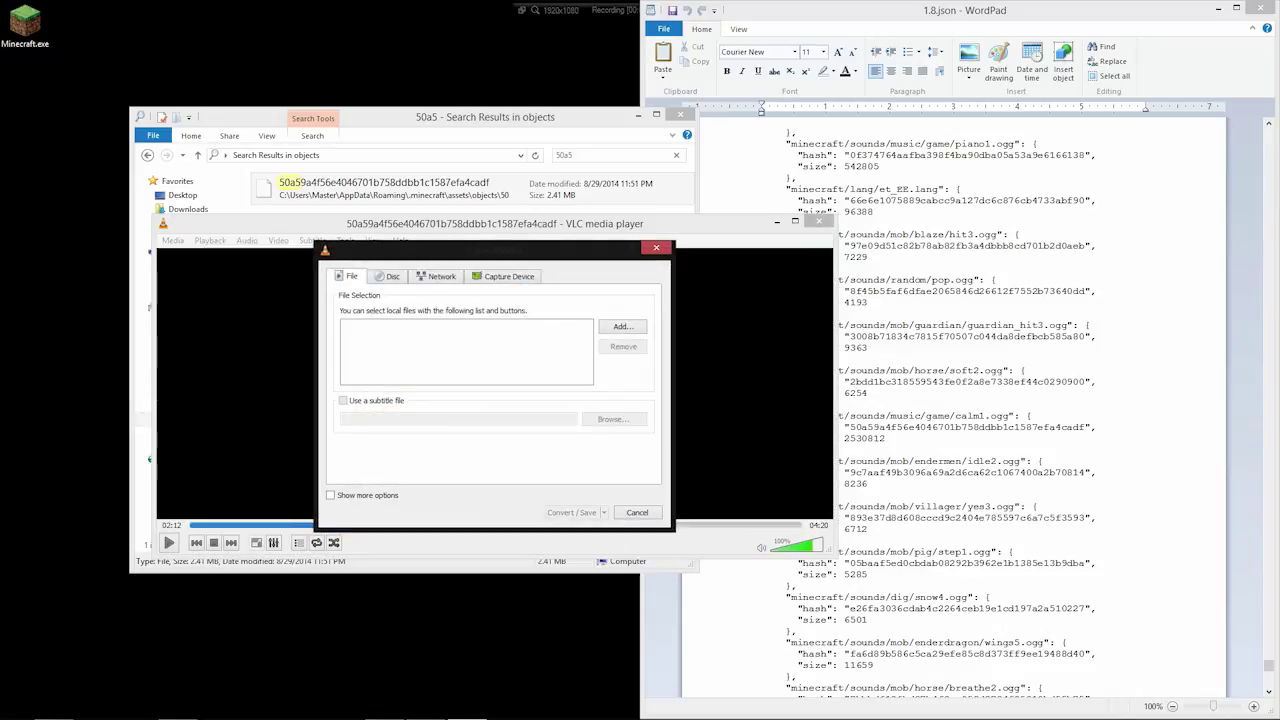
left_click_drag(384, 188, 466, 351)
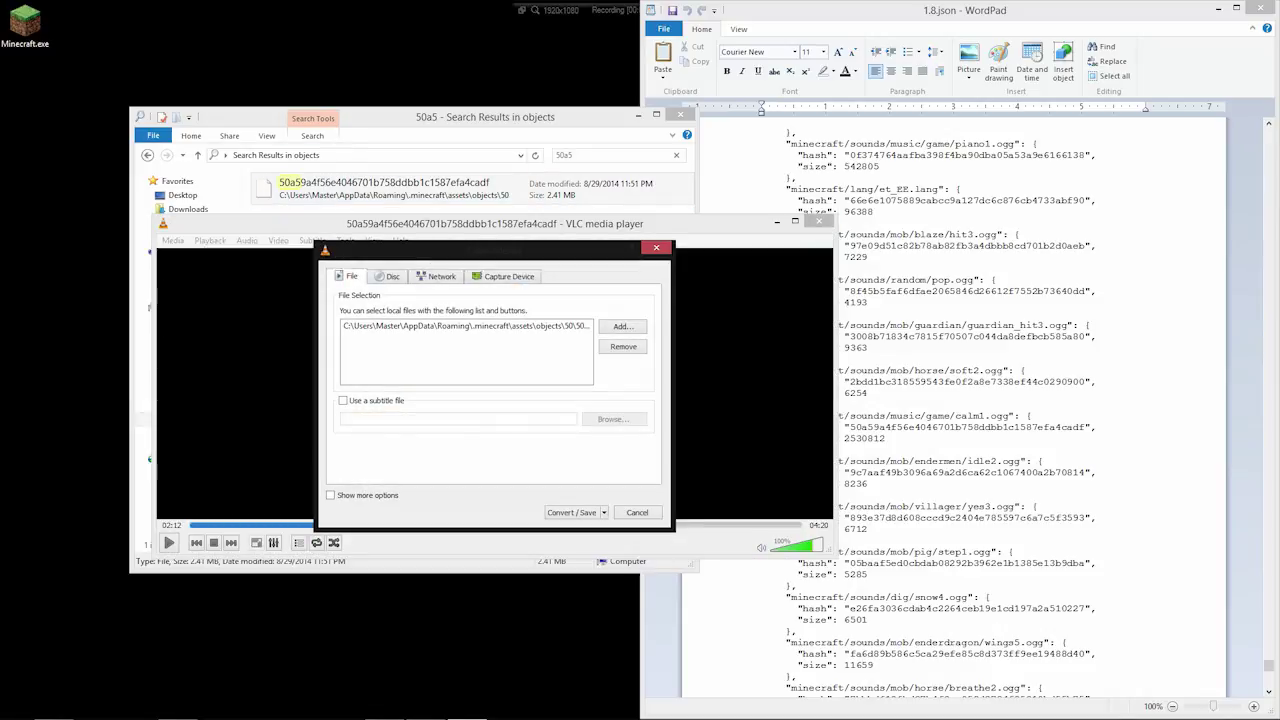
Proceed to the conversion settings and choose the Audio - CD profile
left_click(572, 512)
left_click(515, 412)
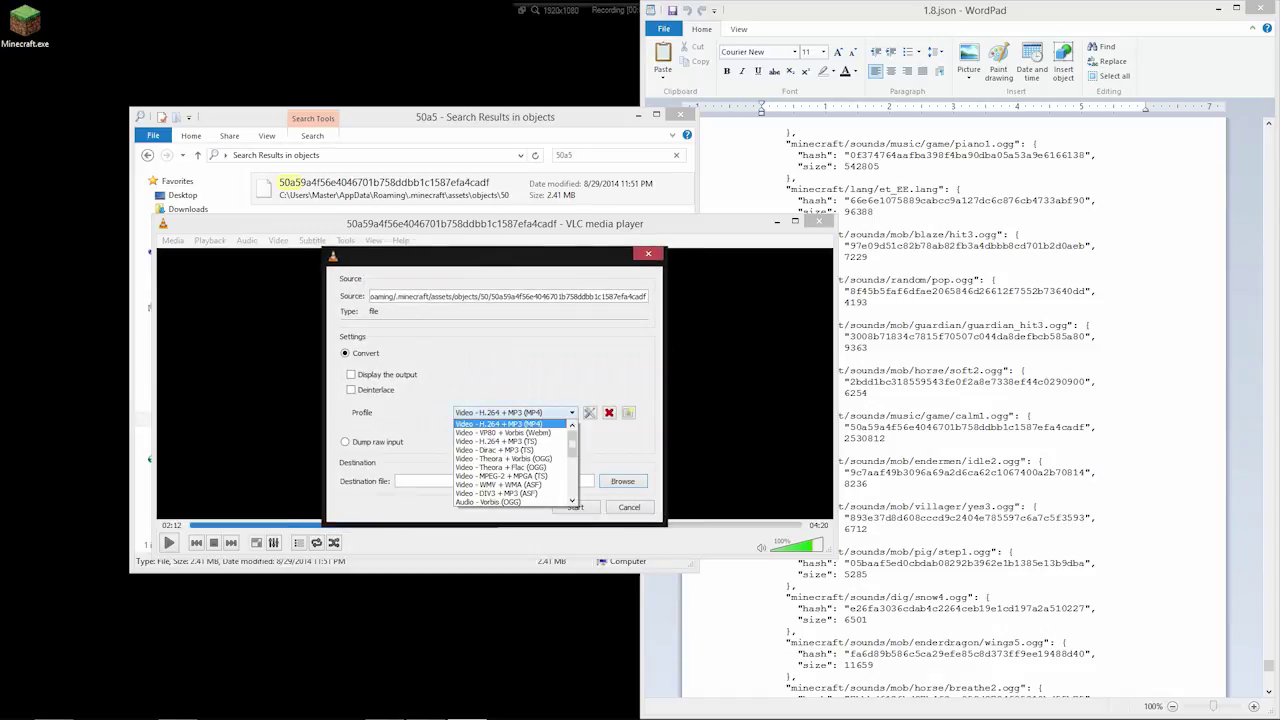
scroll(512, 476, "down", 2)
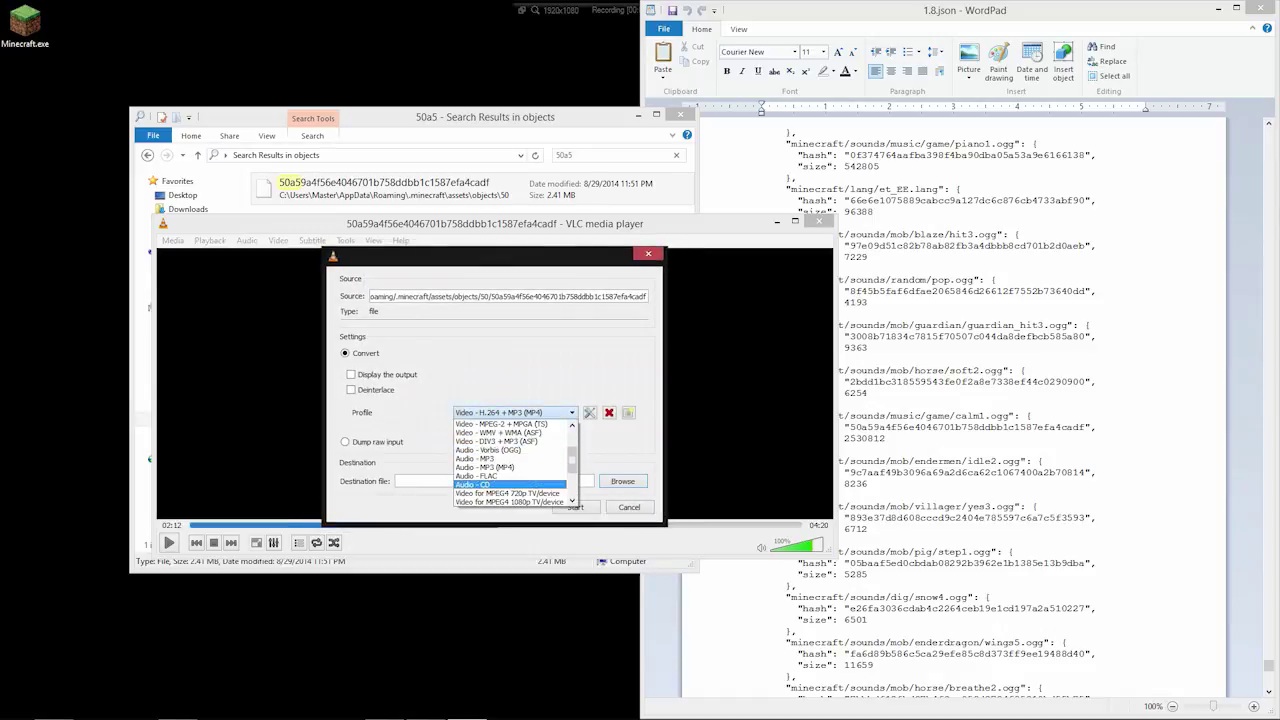
key("Return")
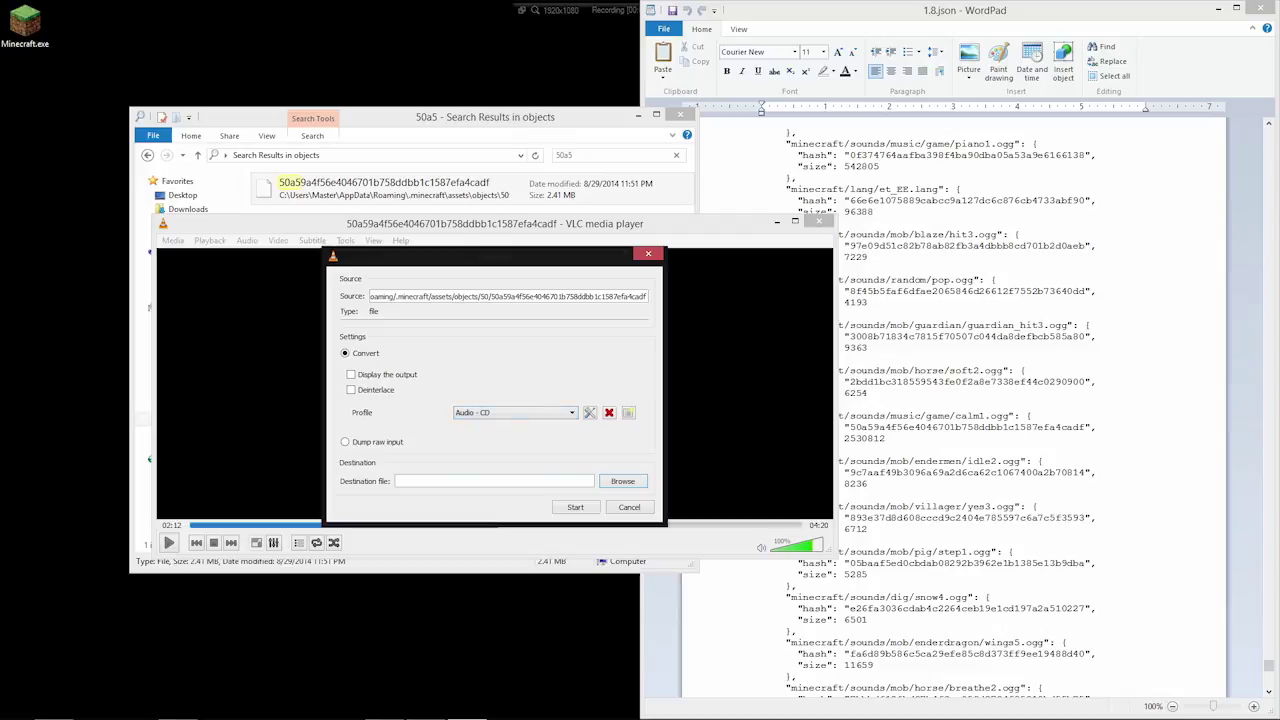
Set the destination to calm1.wav in the Music folder and start the conversion
key("Return")
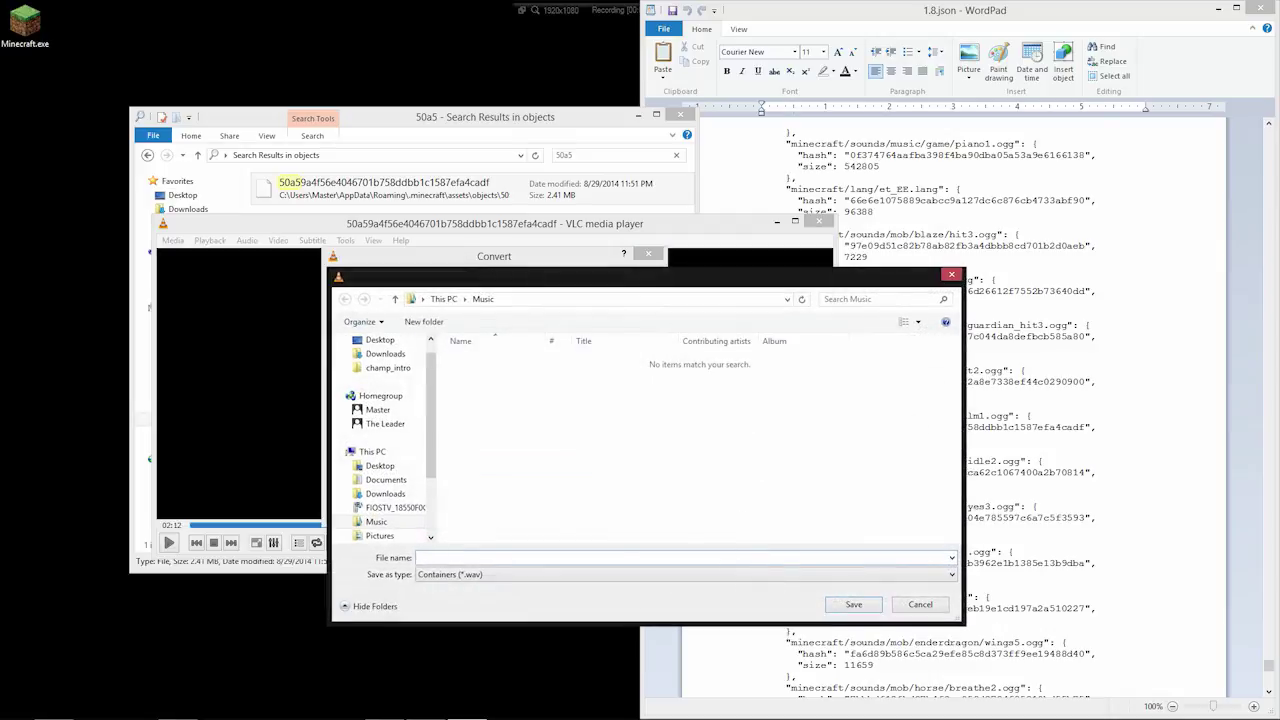
type("calm1")
key("Return")
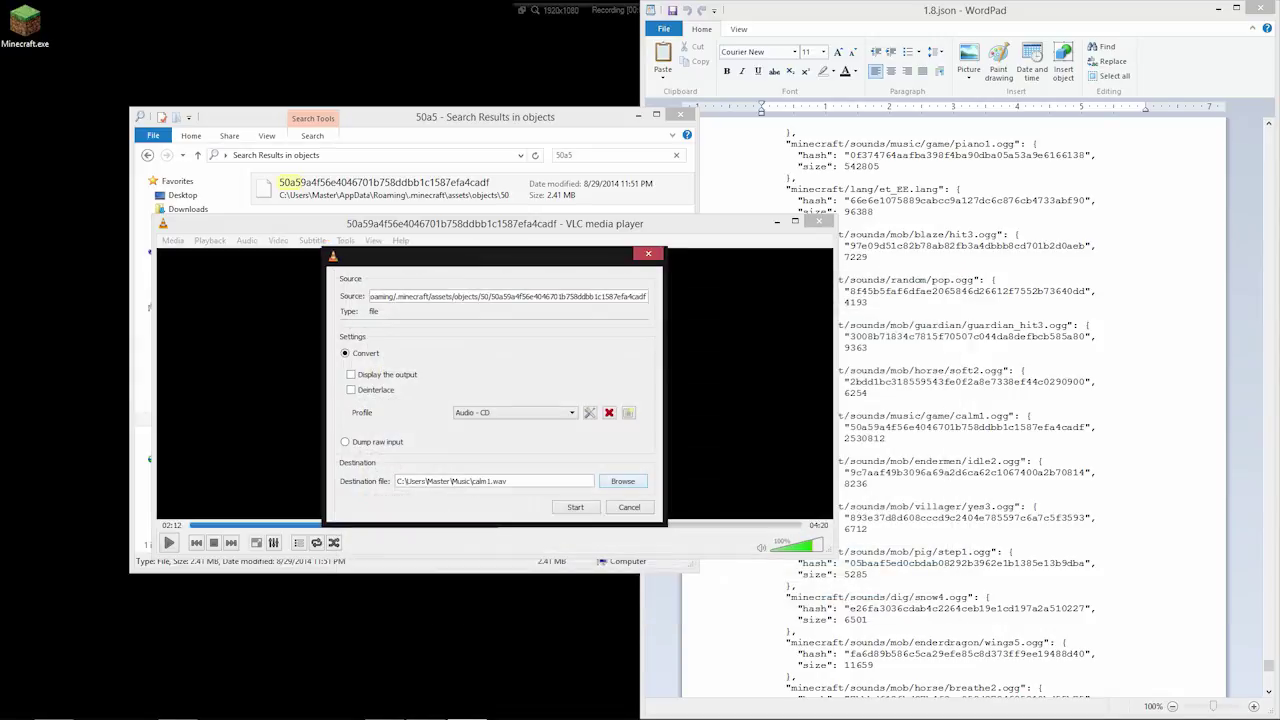
key("Return")
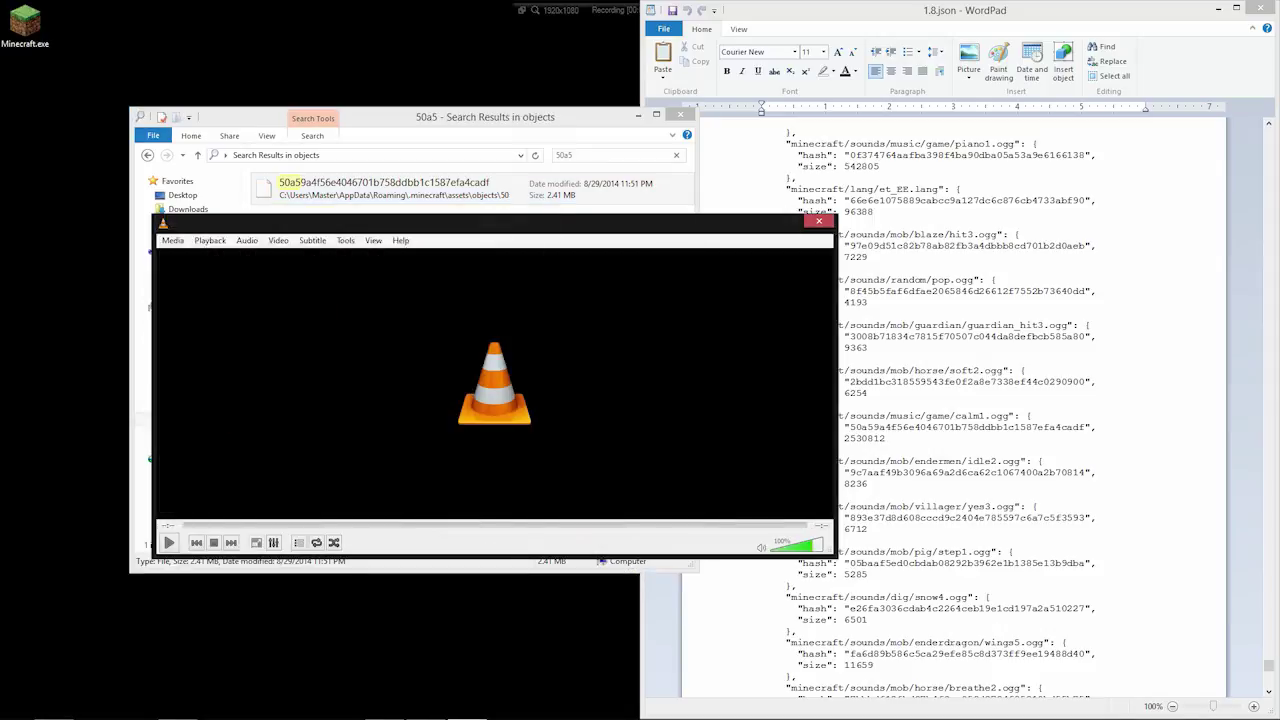
Close VLC and play the converted calm1.wav from the Music folder in the default player
left_click_drag(480, 222, 720, 234)
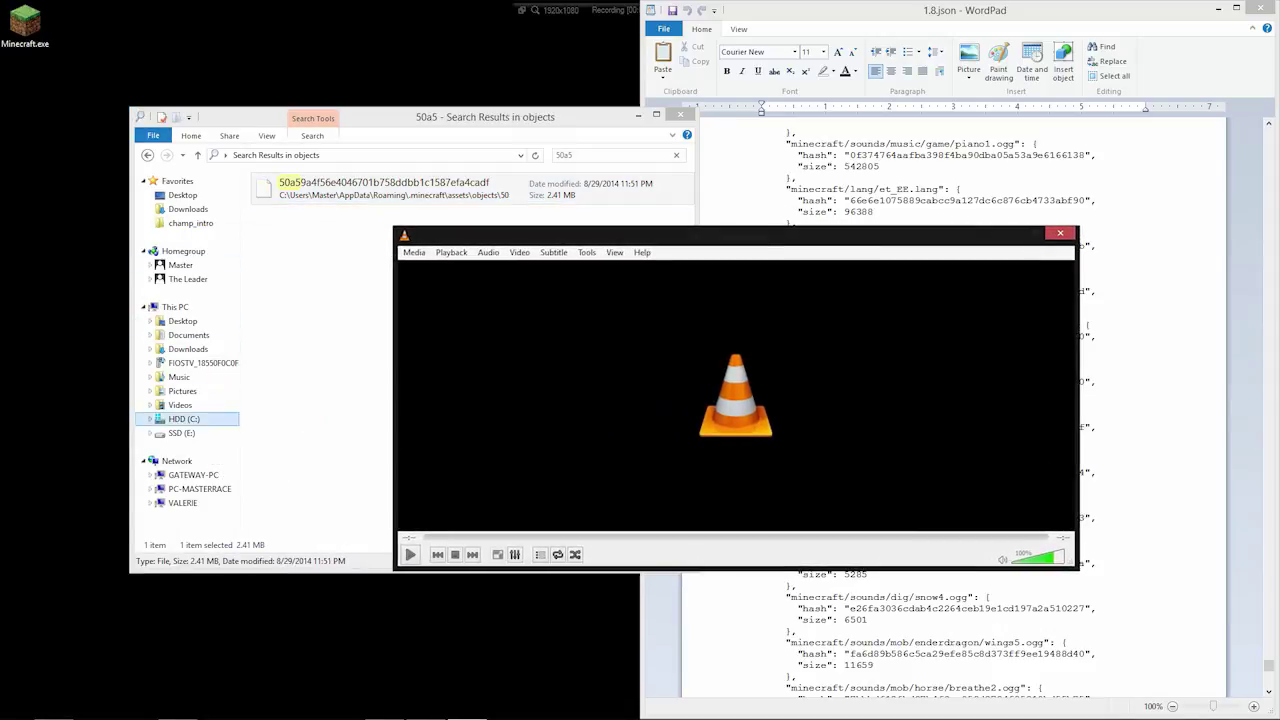
left_click(179, 377)
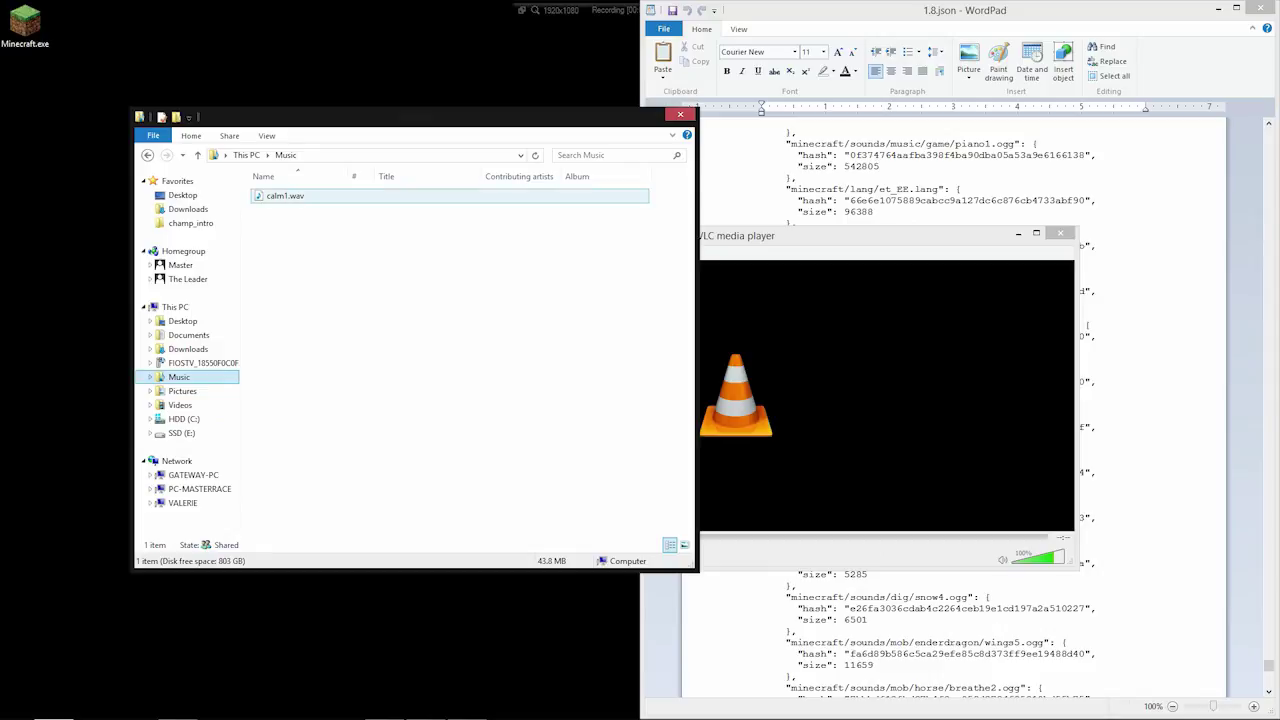
left_click(1060, 233)
left_click(286, 196)
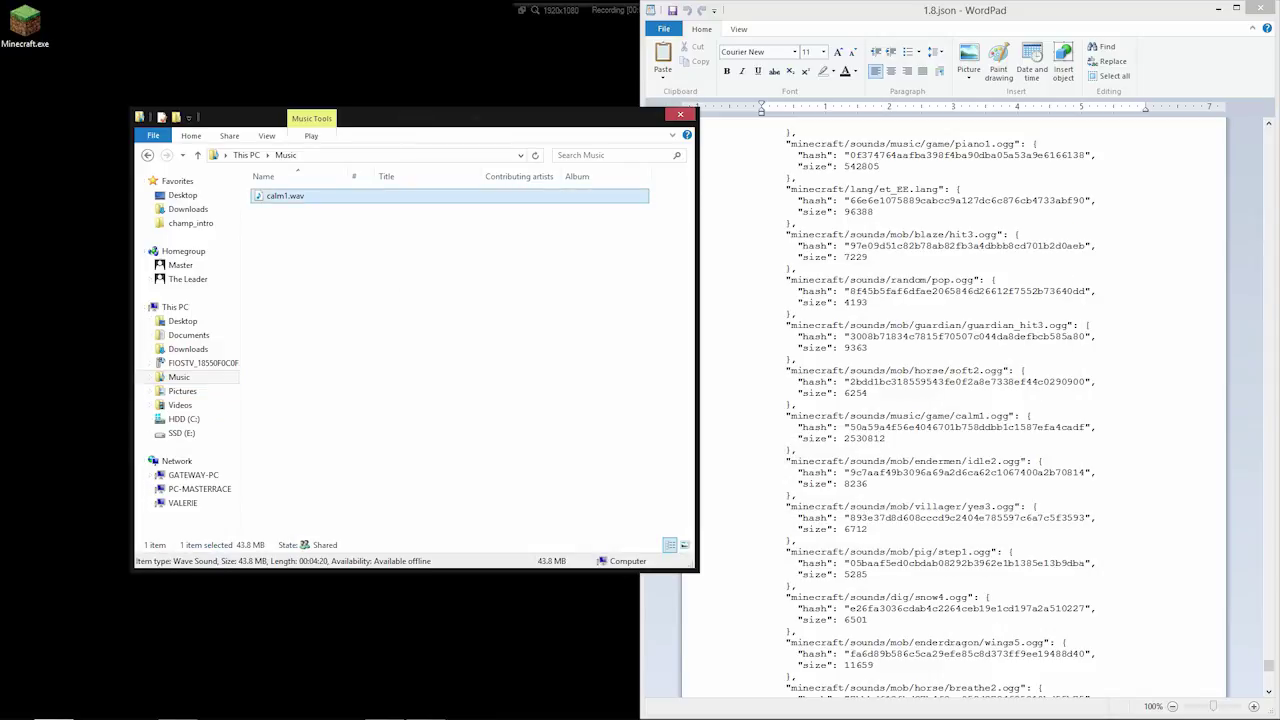
key("Return")
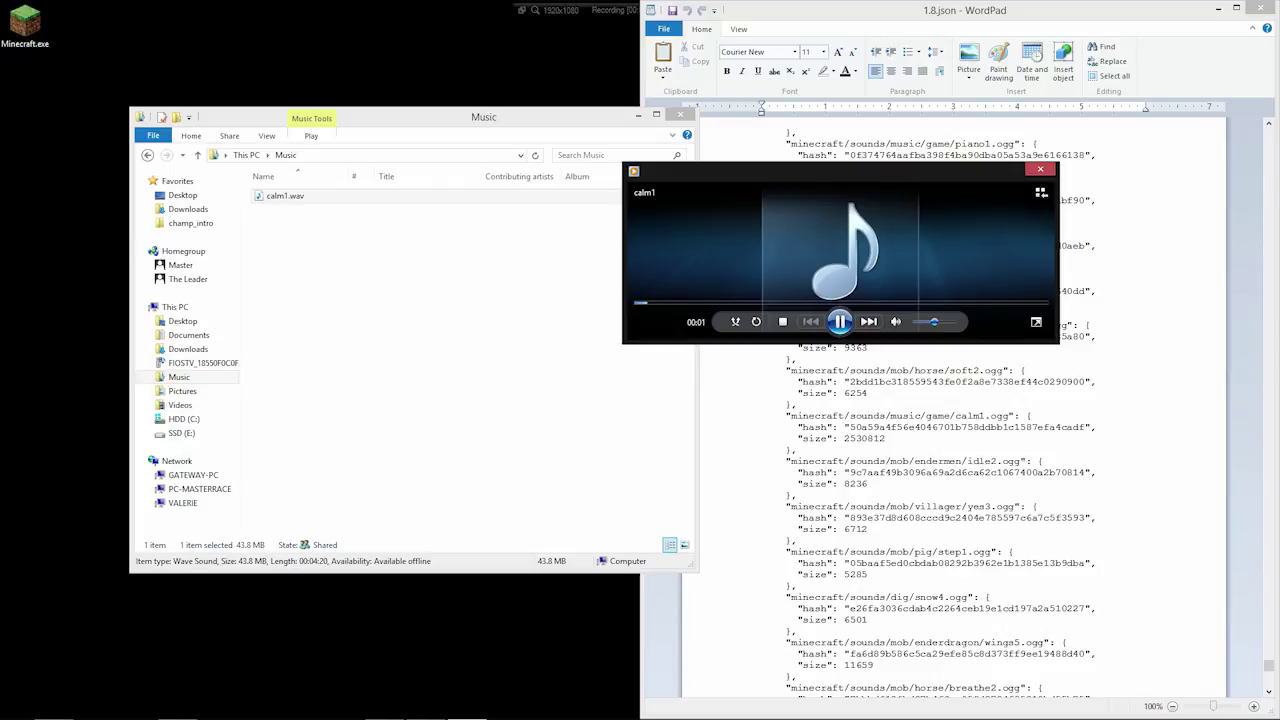
Skip through calm1 to about 2:04 and on to about 2:29, and pause playback
left_click(744, 321)
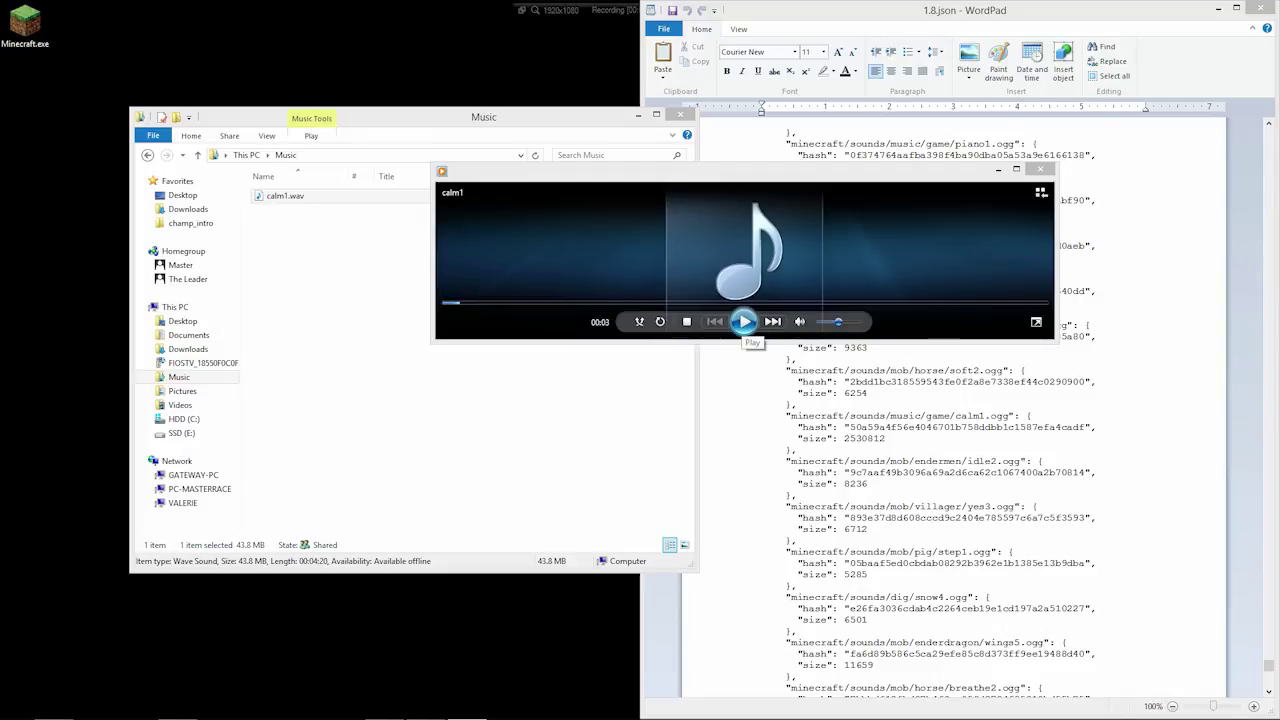
left_click(744, 321)
left_click(732, 303)
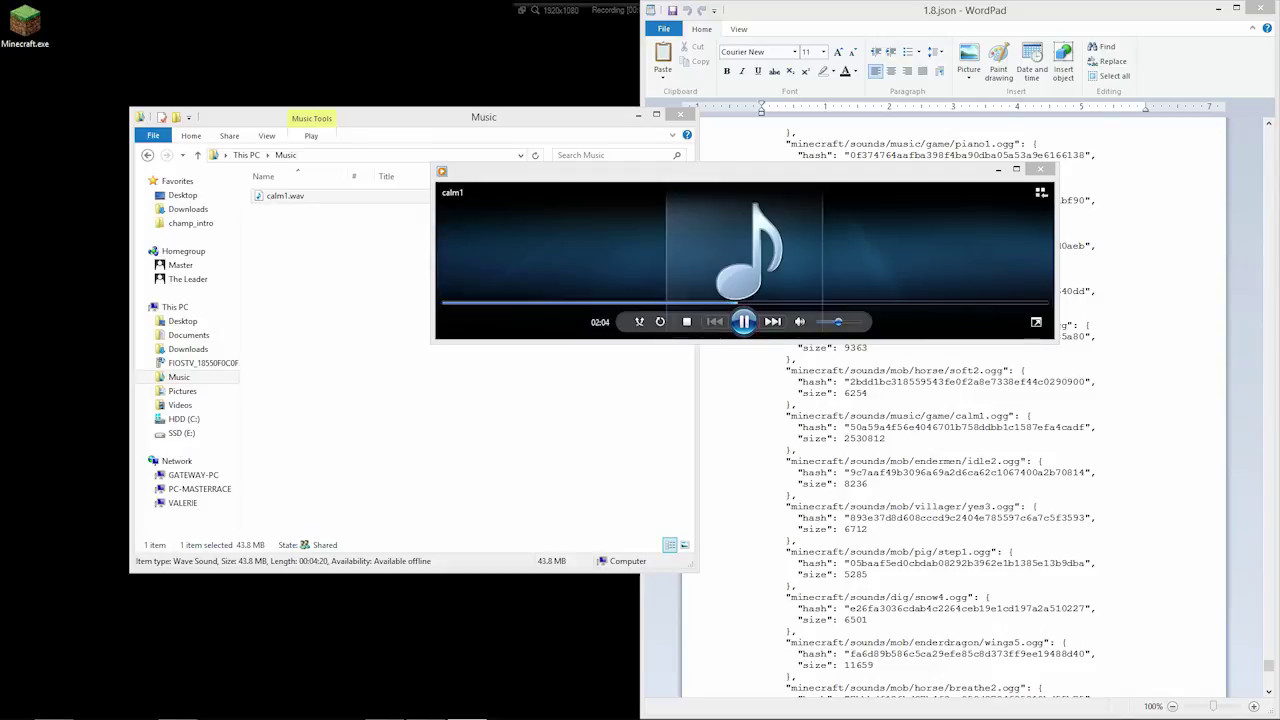
left_click(790, 303)
left_click(744, 321)
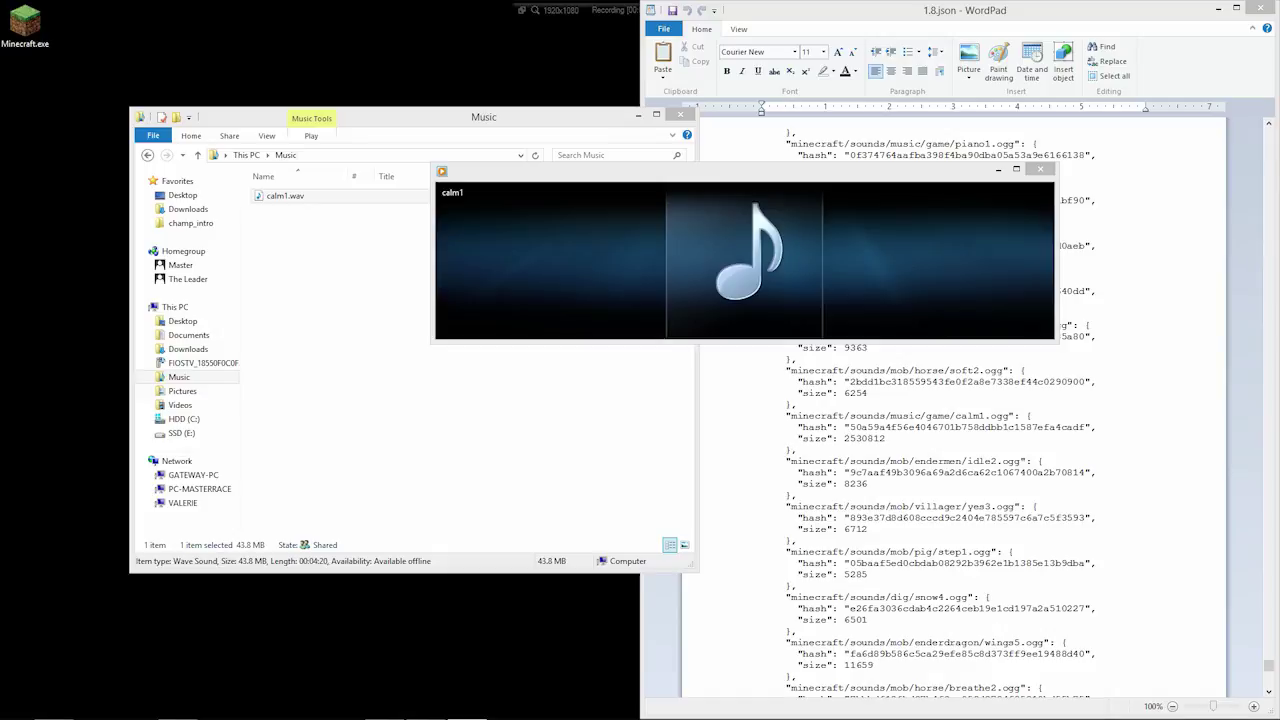
key("space")
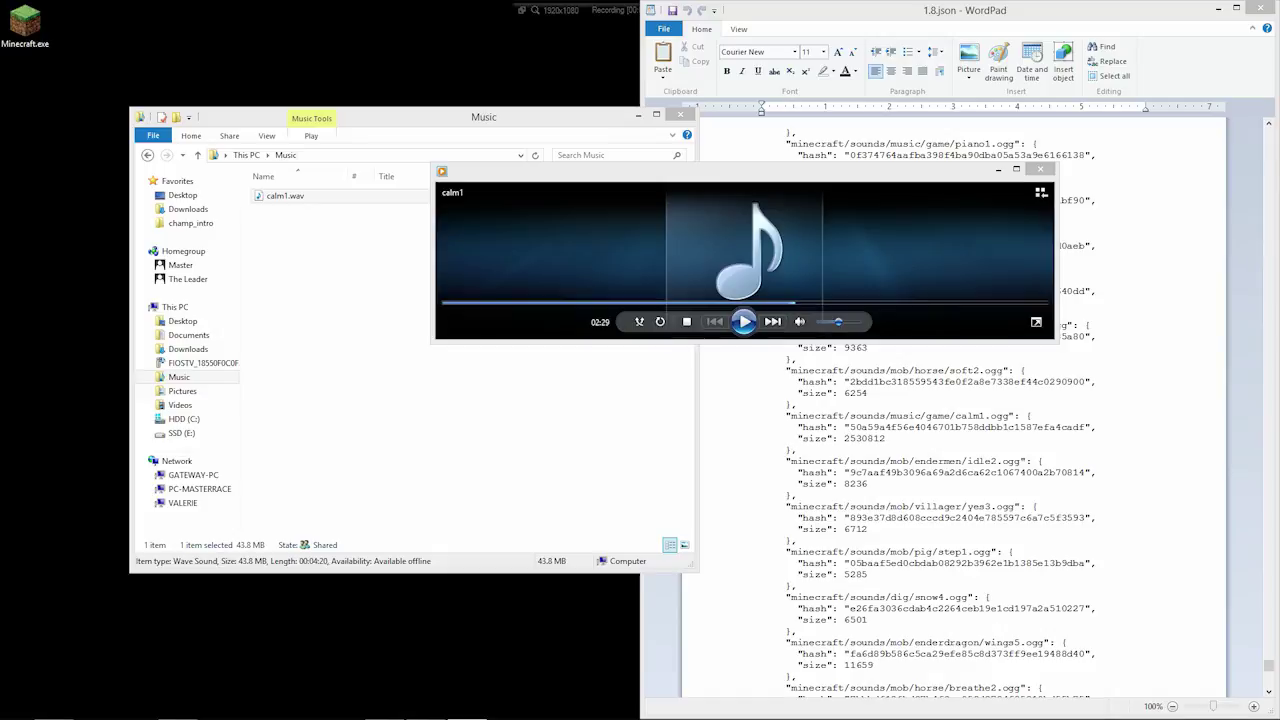